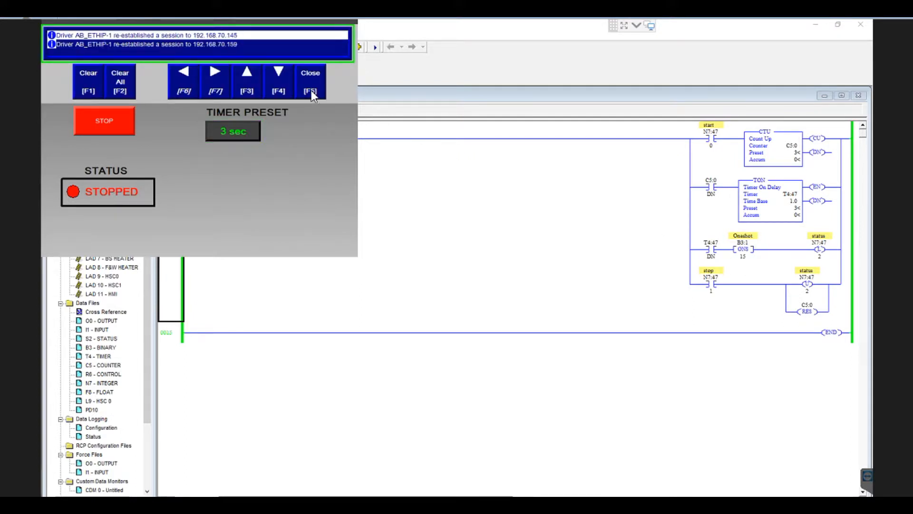
Dismiss the diagnostics list on the running HMI and select the C5:0 counter's preset value in RSLogix 500.
click(312, 93)
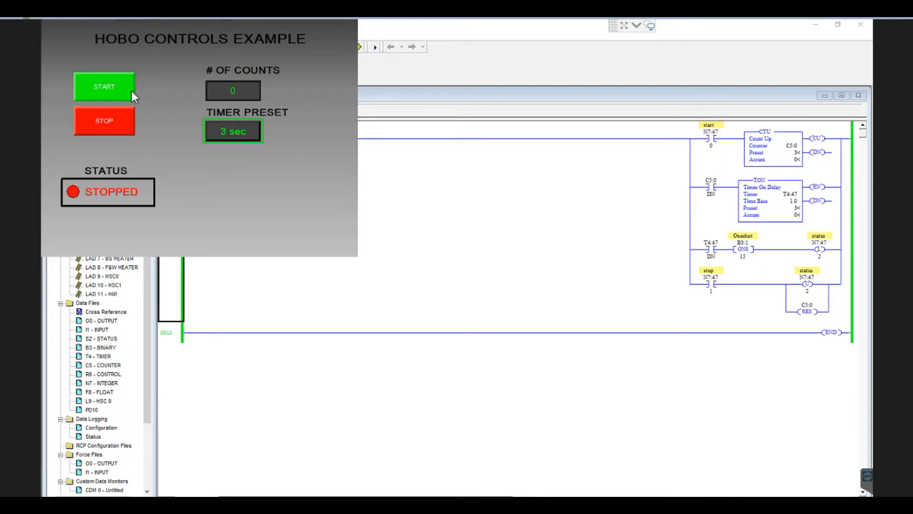
click(790, 153)
click(655, 504)
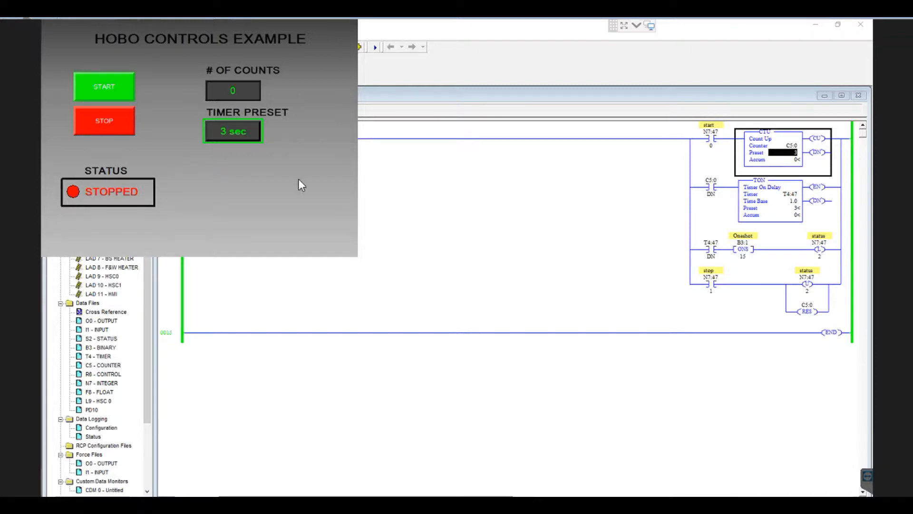
Test the running HMI by triggering START three times, dismissing the diagnostics list, and stopping the process.
click(103, 91)
click(103, 92)
click(120, 83)
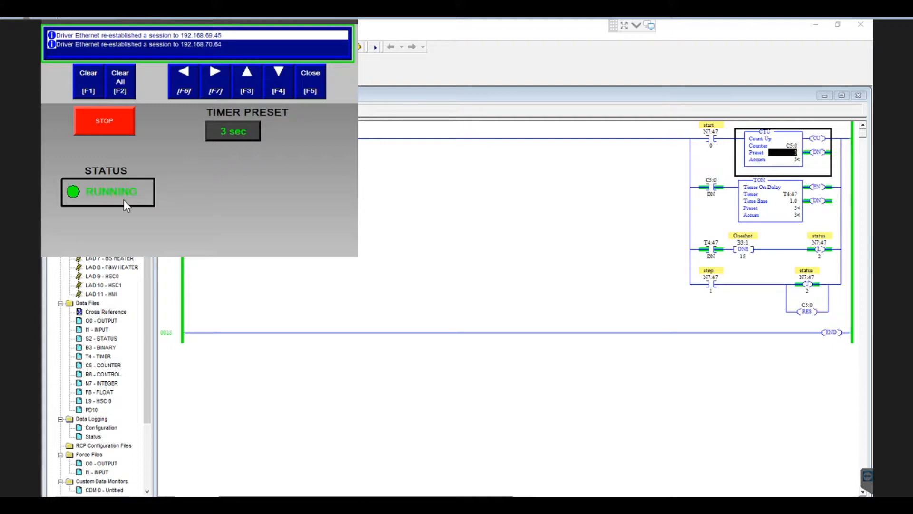
click(321, 85)
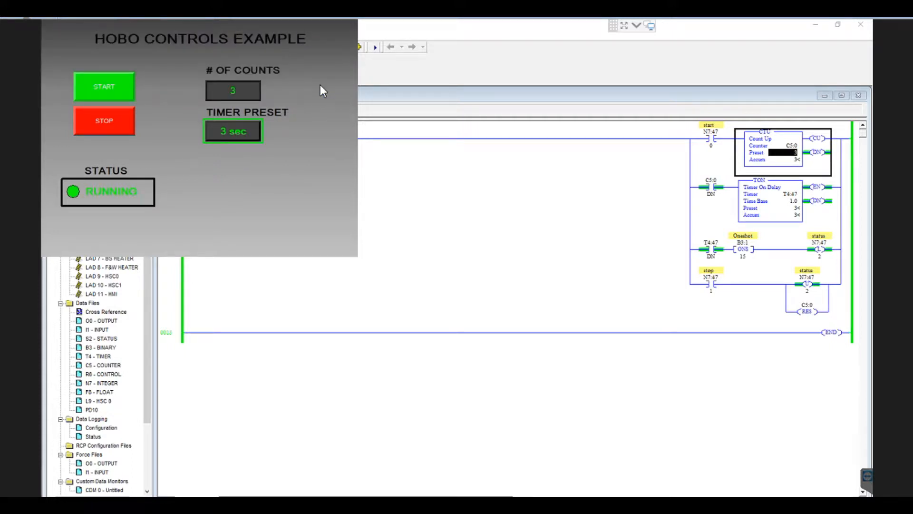
click(87, 115)
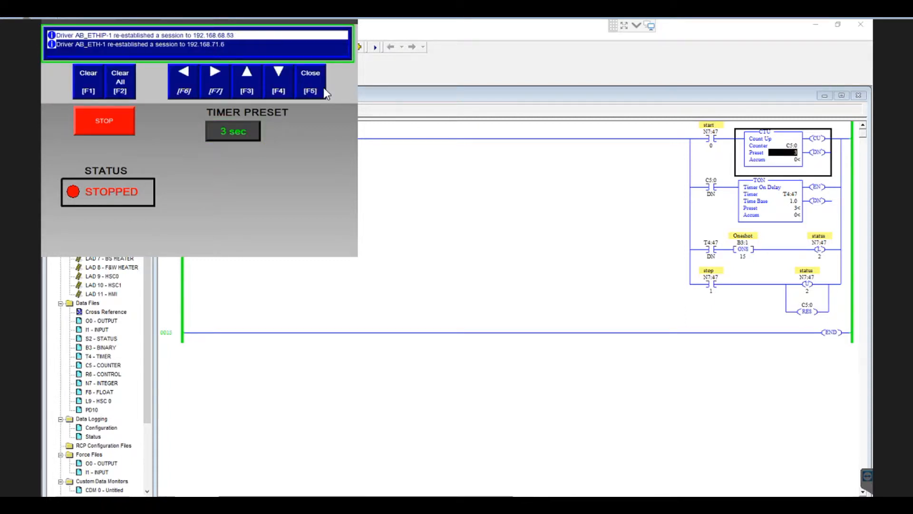
click(323, 93)
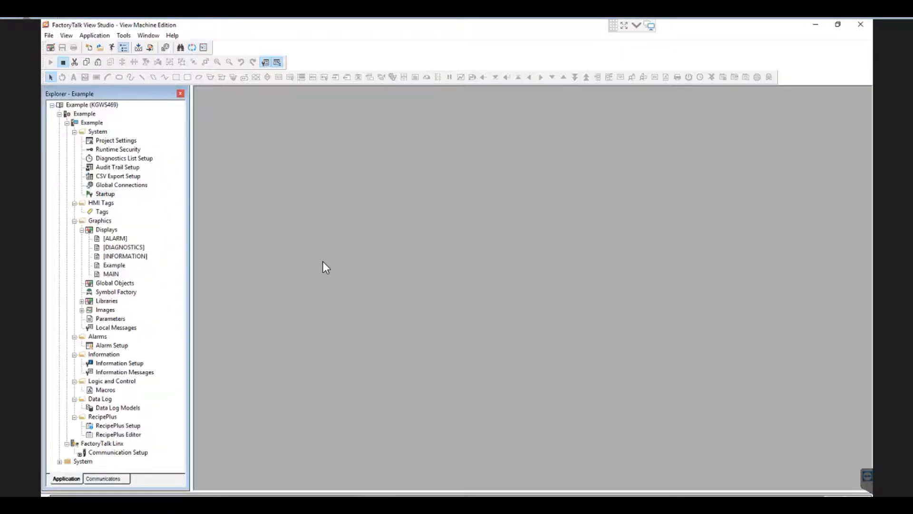
Open the Example display in FactoryTalk View Studio and check the N7 integer file's usage at N7:48 in RSLogix 500.
double_click(113, 264)
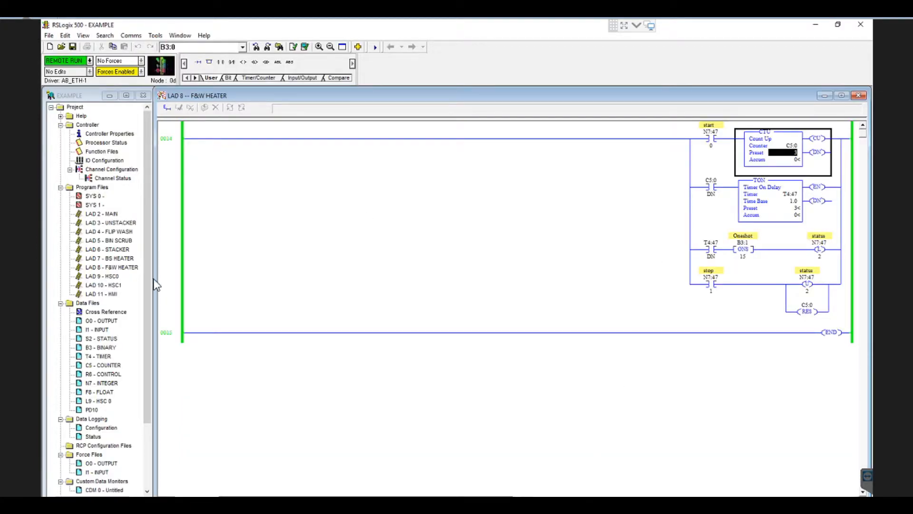
double_click(101, 382)
right_click(138, 190)
click(198, 272)
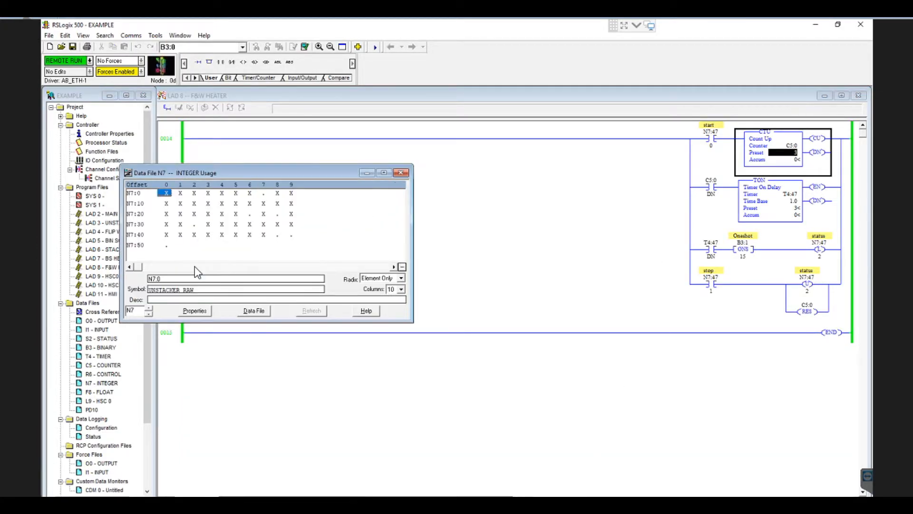
click(277, 234)
click(401, 173)
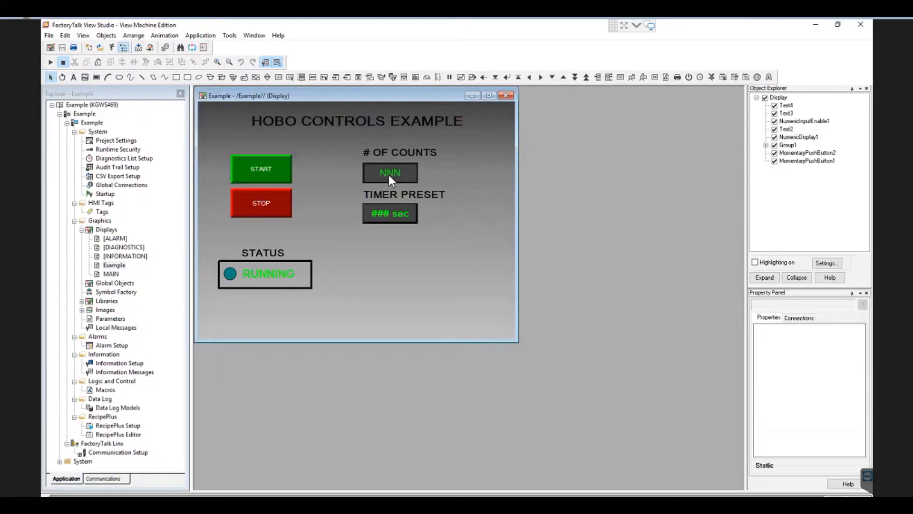
Duplicate the TIMER PRESET label and numeric input on the Example display, arranging the copies beside the # OF COUNTS display.
double_click(389, 175)
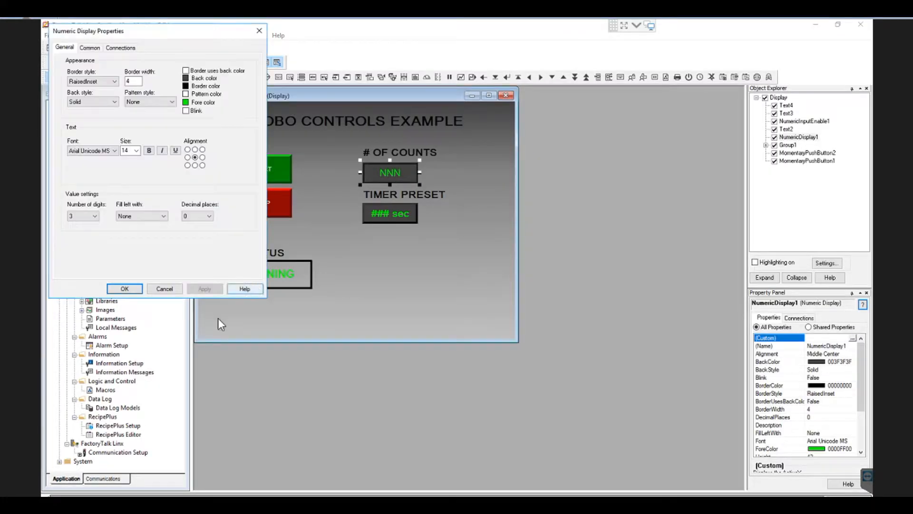
click(164, 289)
drag(466, 235, 351, 182)
key(ctrl+c)
key(ctrl+v)
drag(380, 216, 456, 174)
click(466, 187)
click(430, 175)
key(ctrl+z)
ctrl+click(426, 174)
Change the text of the copied TIMER PRESET label to "SET # OF COUNTS".
double_click(432, 156)
drag(237, 117, 46, 71)
key(BackSpace)
text(SET # OF COUNTS)
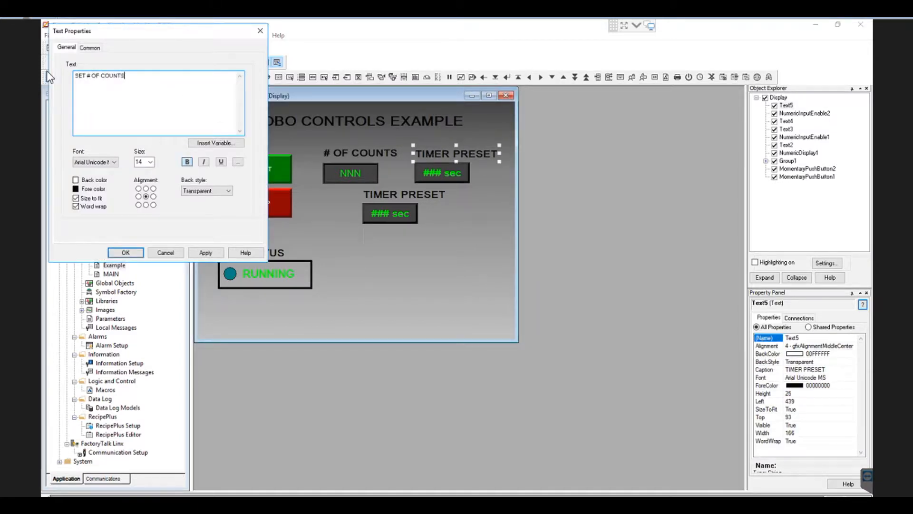
click(125, 251)
Change the numeric variable in the SET # OF COUNTS input's caption to the tag [PLC]N7:48.
double_click(436, 174)
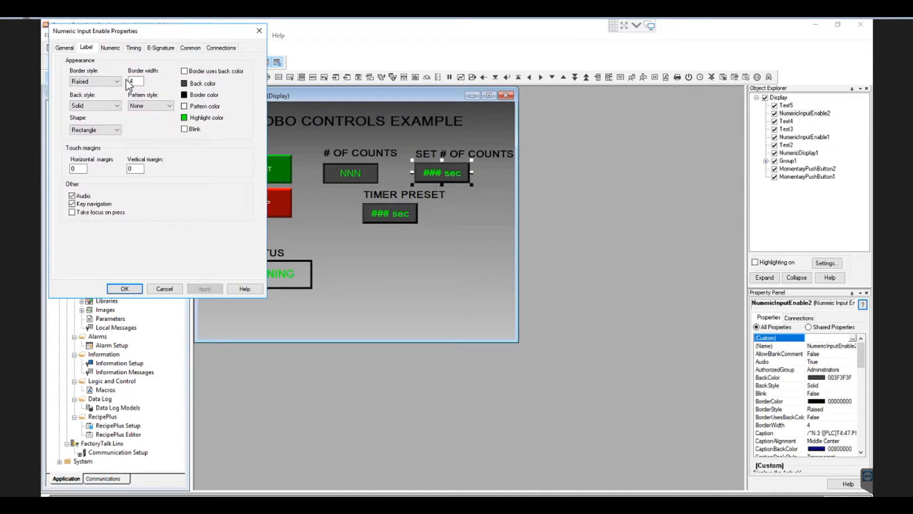
triple_click(190, 82)
click(205, 105)
click(217, 119)
click(128, 149)
key(BackSpace)
key(BackSpace)
key(BackSpace)
key(BackSpace)
key(BackSpace)
key(BackSpace)
key(BackSpace)
text(N7:48)
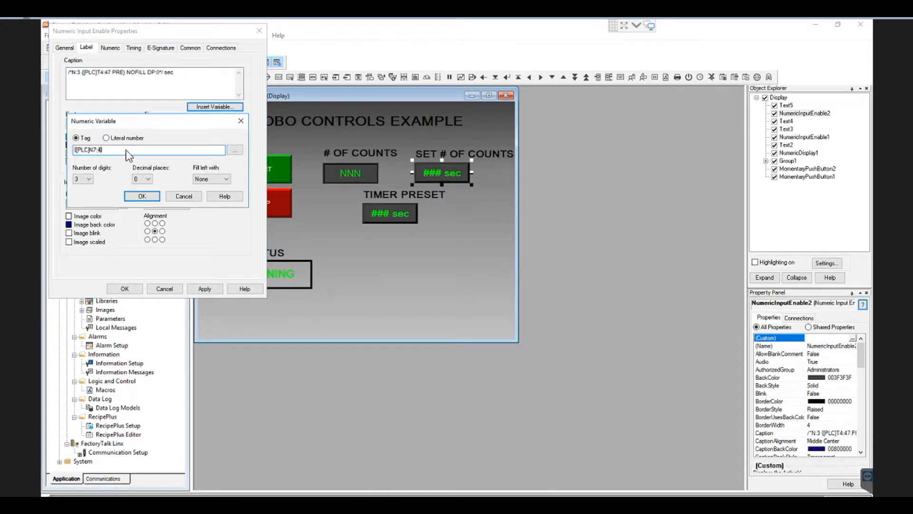
click(138, 200)
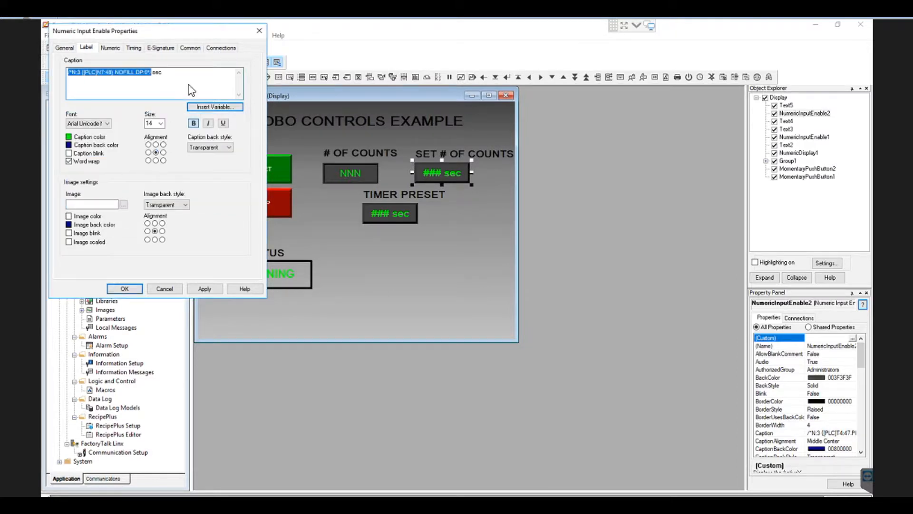
Connect the SET # OF COUNTS input's Value to N7:48 in the PLC.
click(221, 47)
click(154, 65)
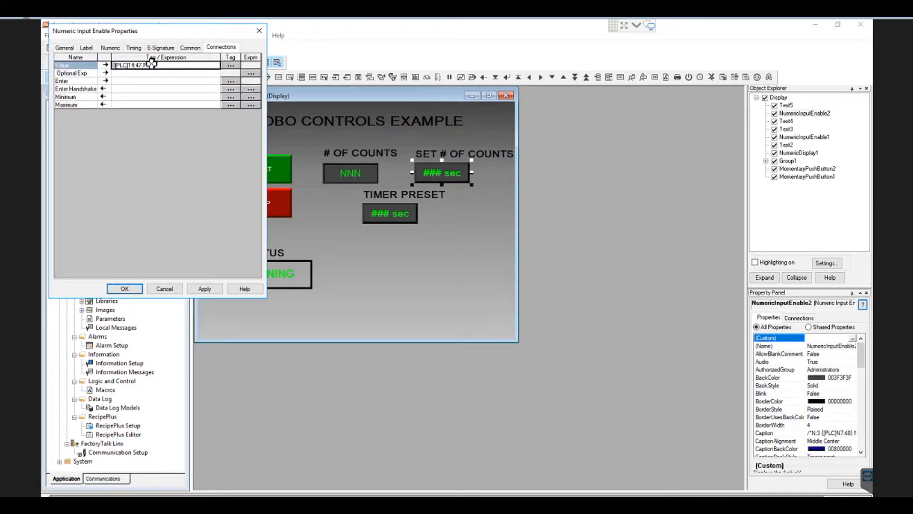
key(BackSpace)
key(BackSpace)
key(BackSpace)
key(BackSpace)
key(BackSpace)
key(BackSpace)
key(BackSpace)
key(BackSpace)
key(BackSpace)
text(N7)
click(135, 286)
Remove the "sec" suffix from the SET # OF COUNTS input's caption and apply the change.
double_click(434, 174)
click(86, 47)
click(184, 75)
key(BackSpace)
key(BackSpace)
key(BackSpace)
click(205, 287)
click(124, 288)
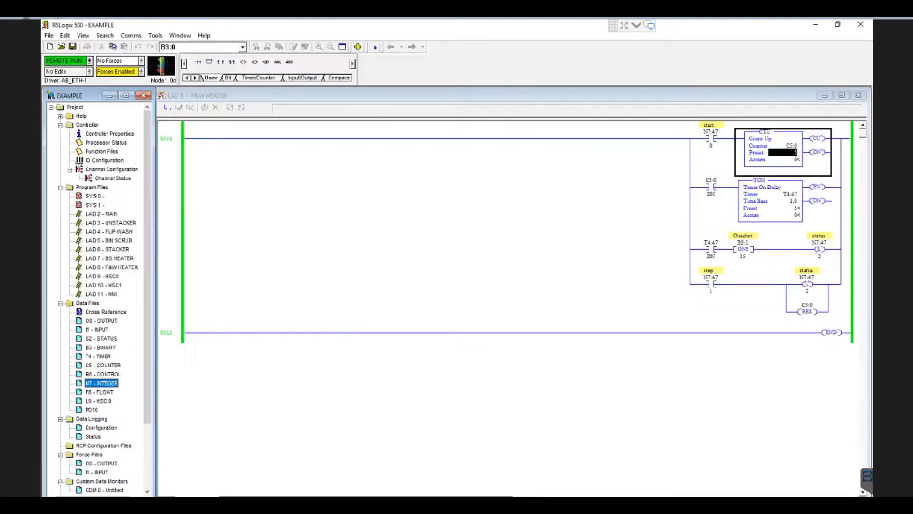
Insert an empty rung after rung 0013 in the LAD 8 F&W HEATER ladder in RSLogix 500.
scroll(538, 332, up, 2)
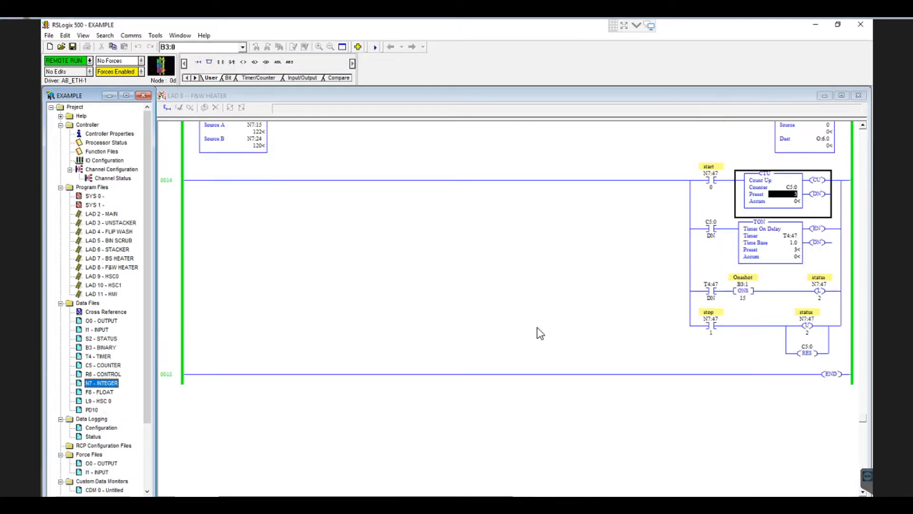
scroll(371, 243, up, 2)
click(174, 141)
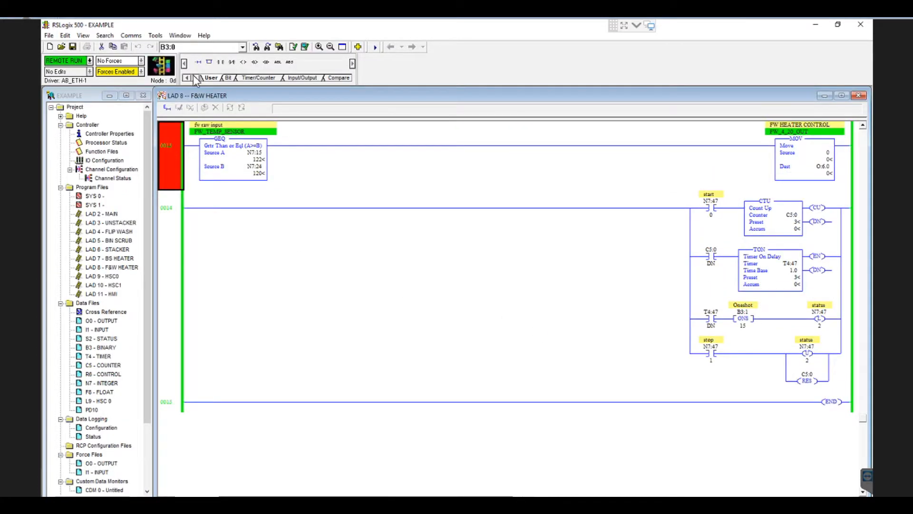
click(198, 62)
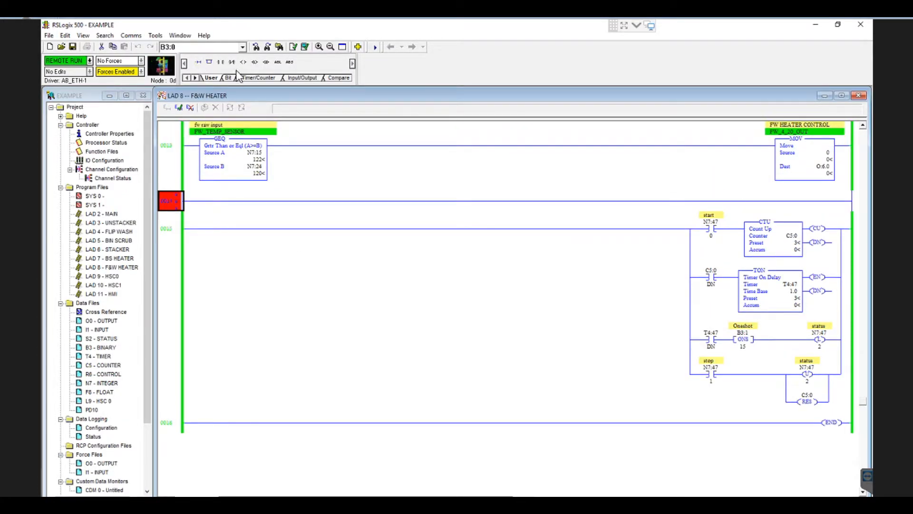
Add an instruction to the new rung 0014 and change its type to MOV.
click(209, 62)
right_click(205, 197)
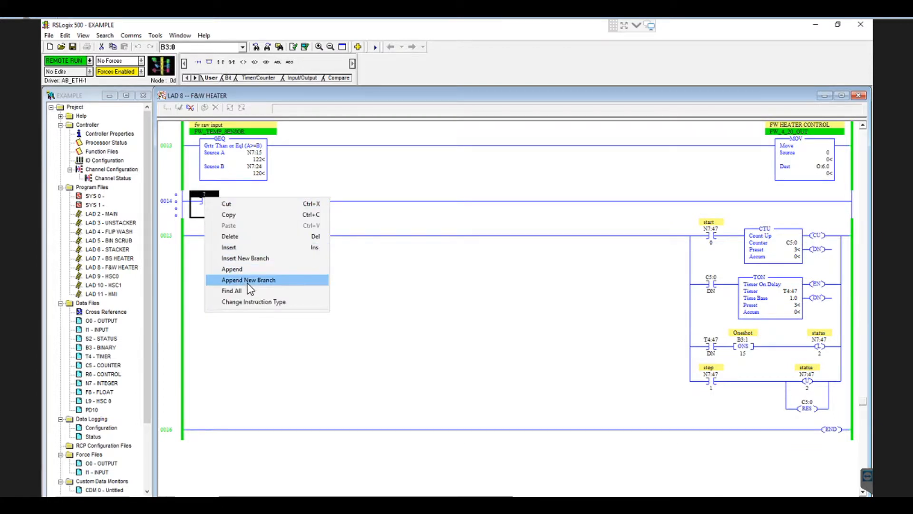
click(251, 302)
text(MOV)
key(Return)
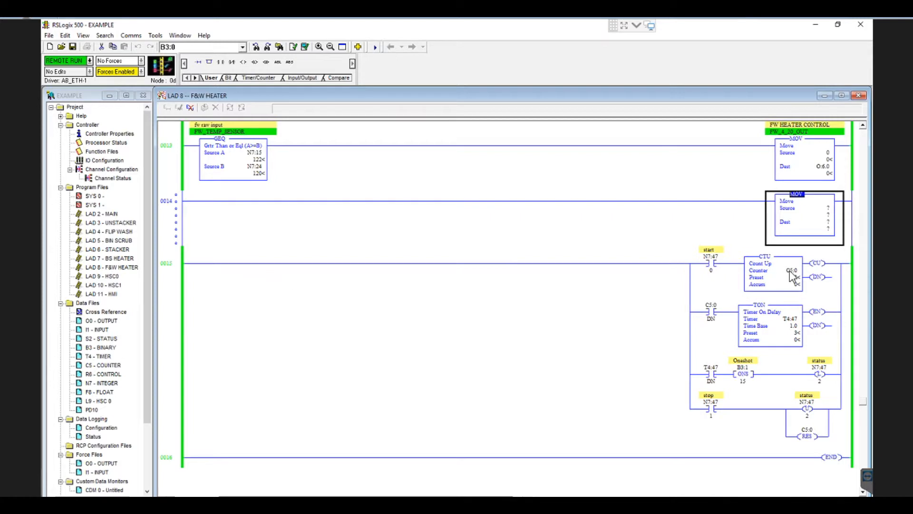
Set the MOV instruction's source to N7:48 and its destination to C5:0.PRE.
double_click(817, 208)
text(N7:48)
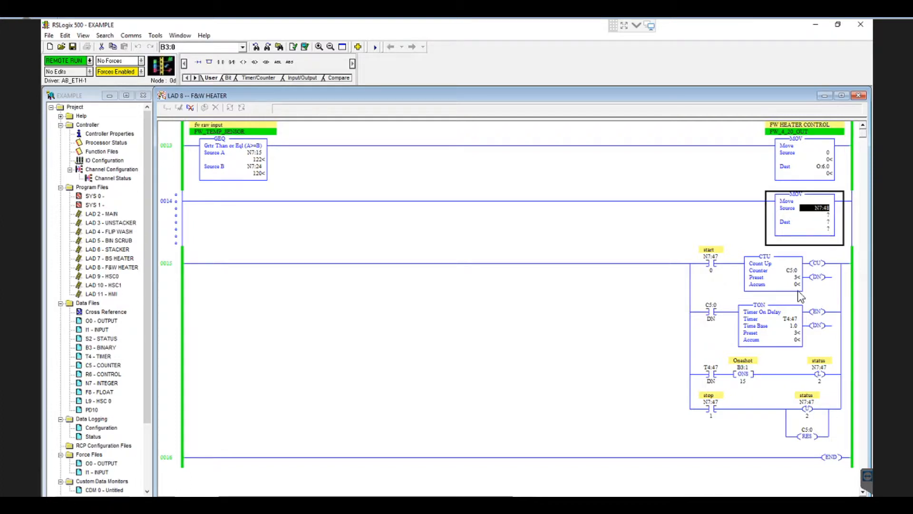
click(819, 223)
text(C5)
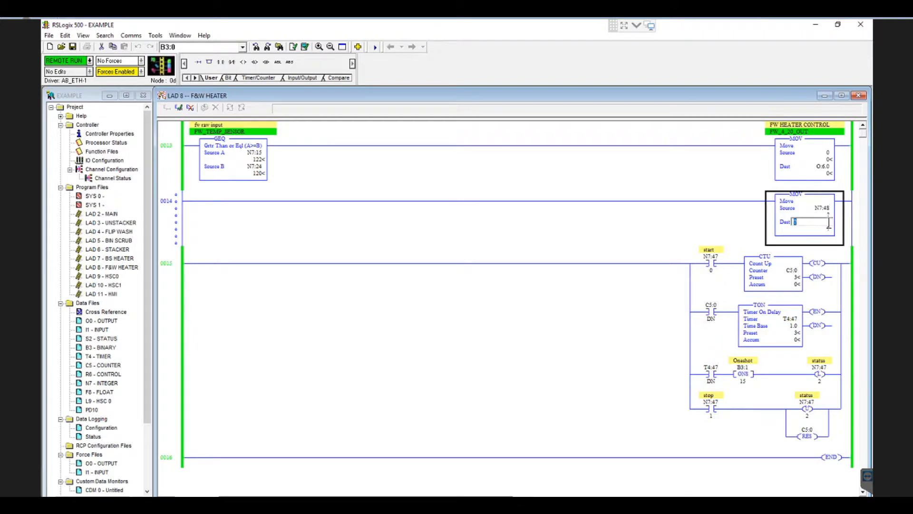
text(:0.PRE)
key(Return)
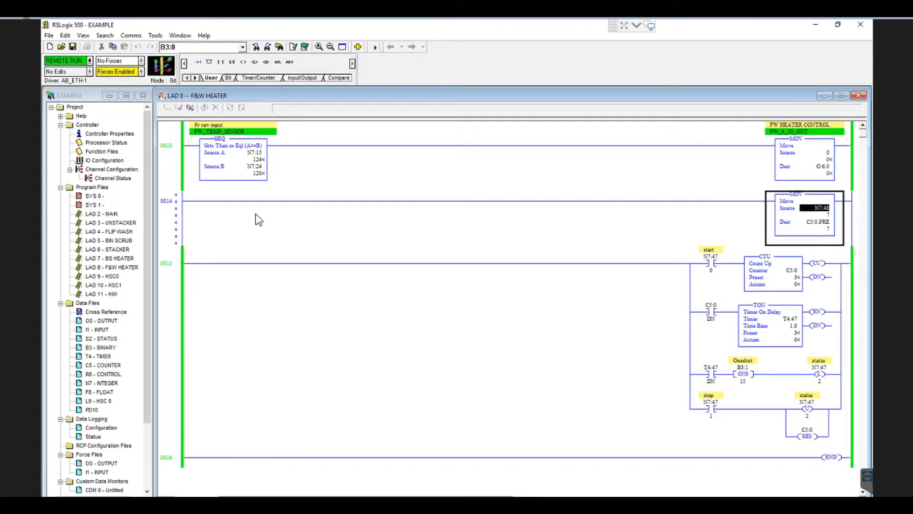
Accept the new rung 0014, then test and assemble the online edits.
click(184, 209)
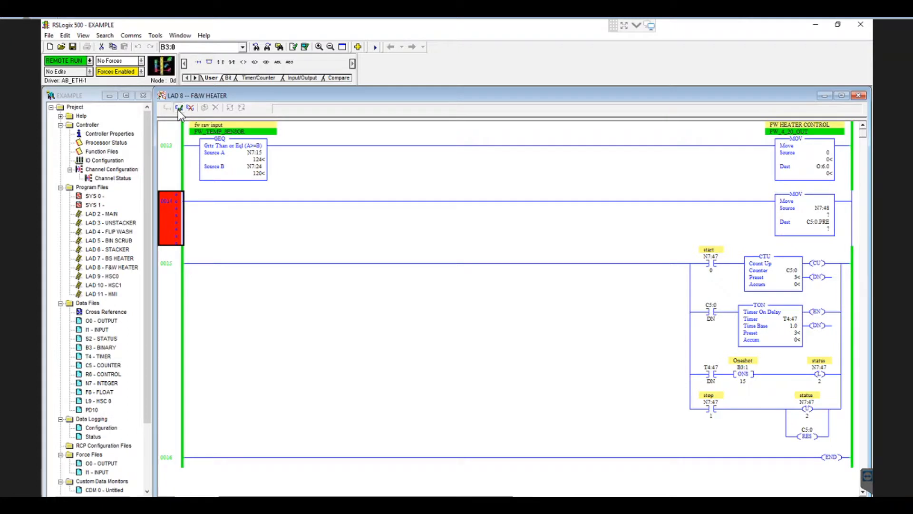
click(230, 108)
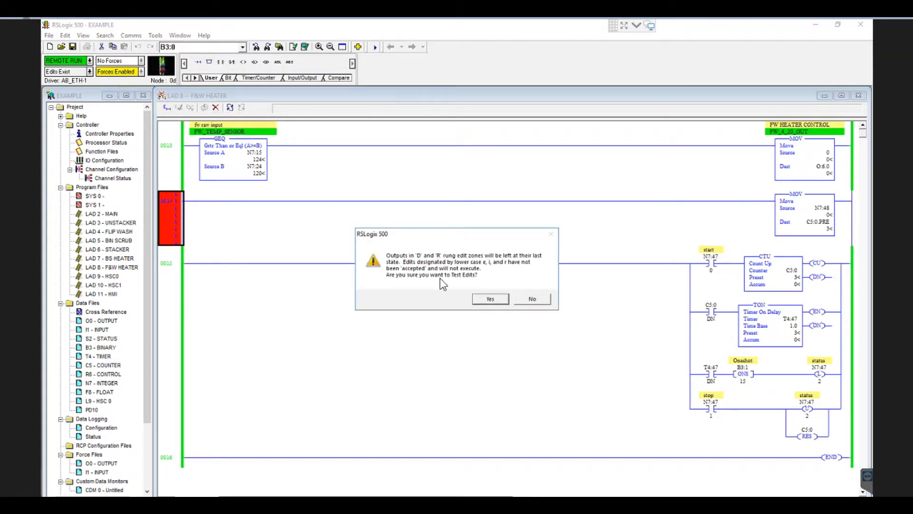
click(485, 301)
click(204, 107)
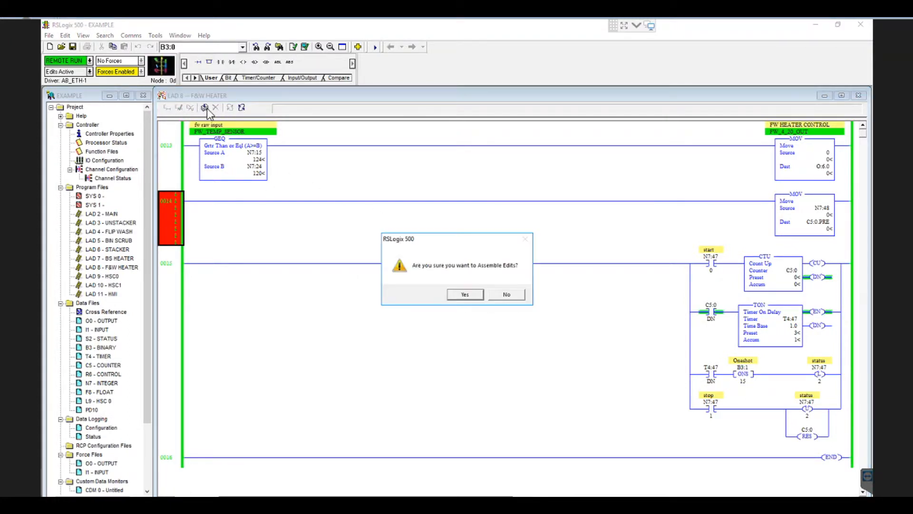
click(462, 295)
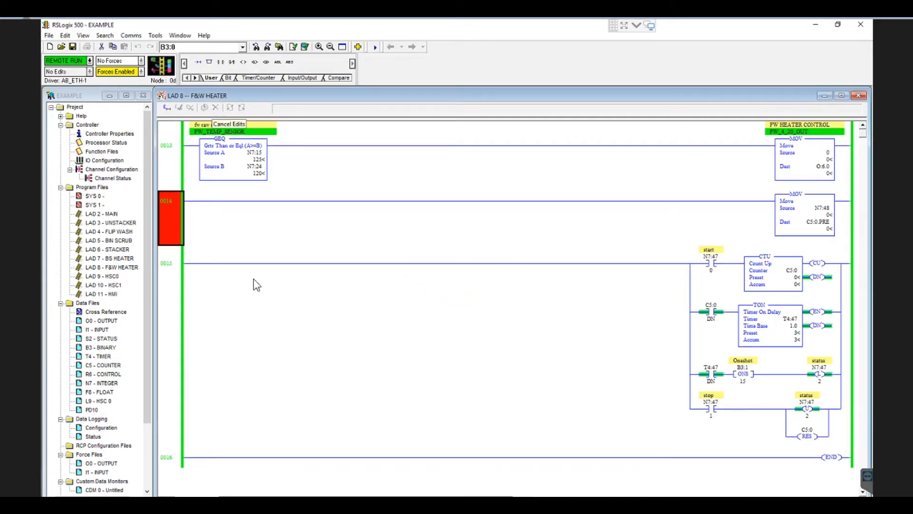
Test the Example display in FactoryTalk View Studio and enter 3 for SET # OF COUNTS.
click(565, 504)
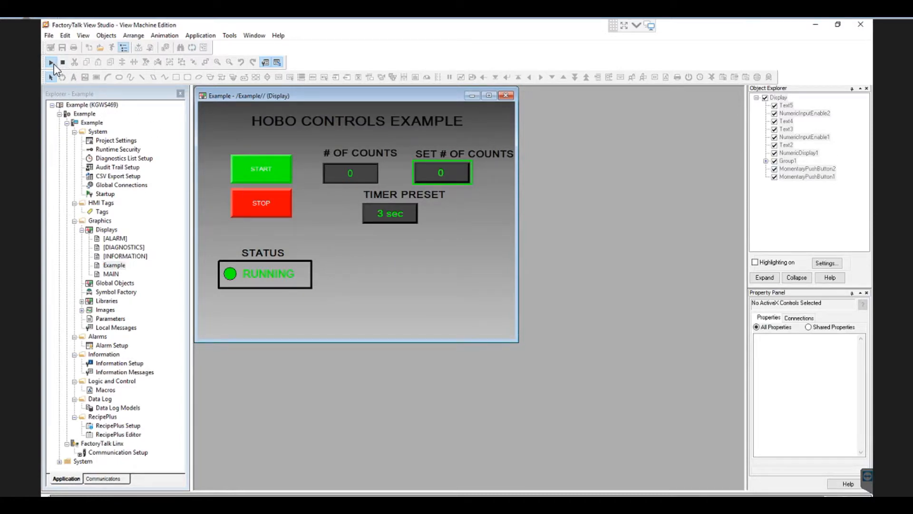
click(449, 179)
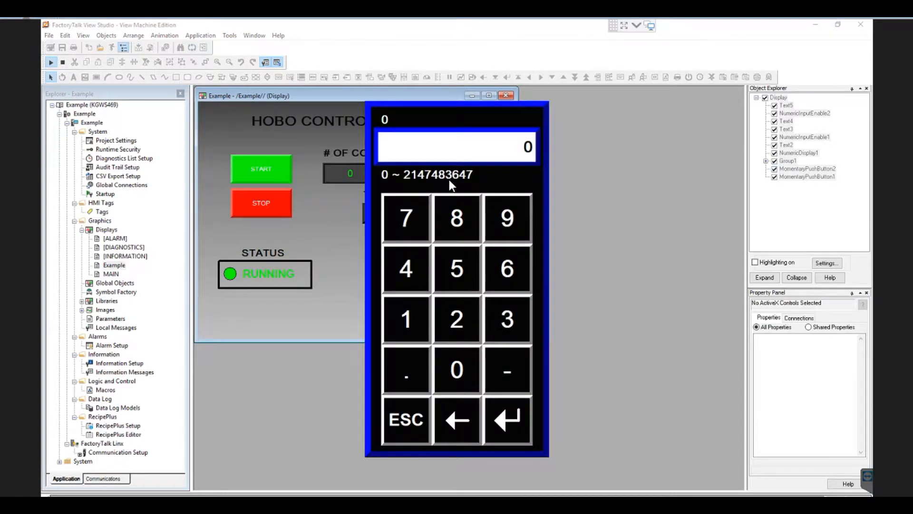
click(495, 319)
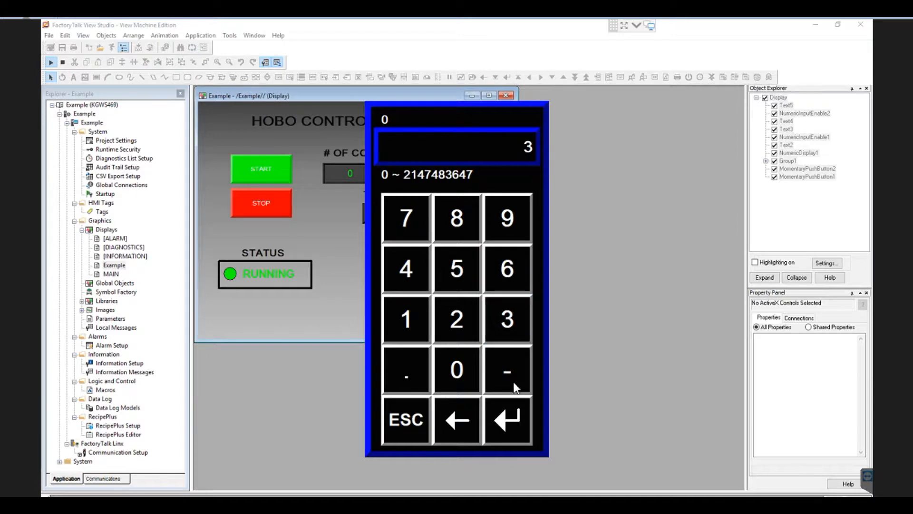
click(514, 418)
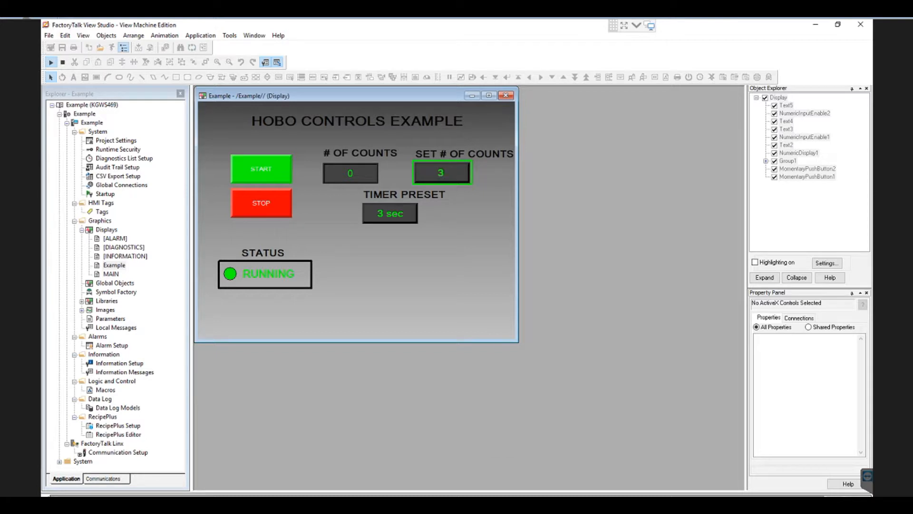
Check the counter preset in RSLogix 500, stop the display test, and launch the full application test in FactoryTalk View Studio.
key(alt+Tab)
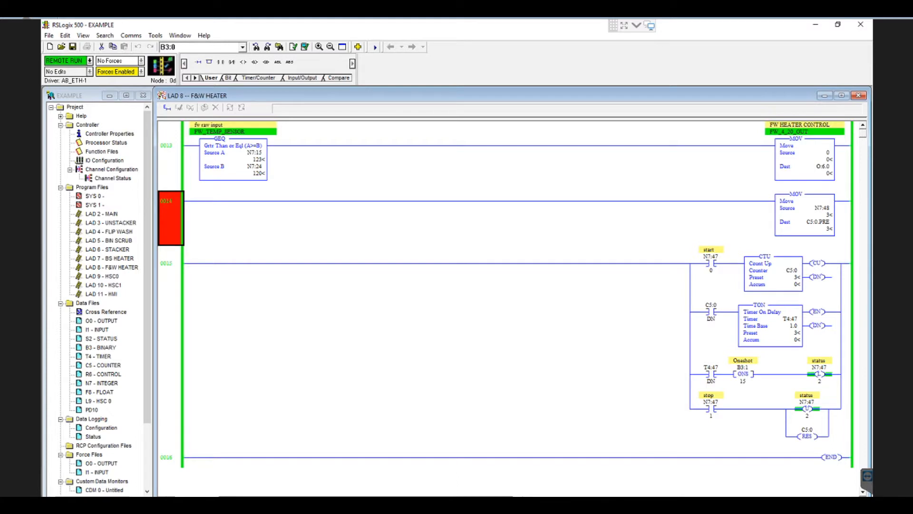
click(589, 509)
click(63, 62)
click(112, 47)
Dismiss the HMI diagnostics list and select the C5:0/DN contact in rung 0015 to examine the counter logic.
click(791, 270)
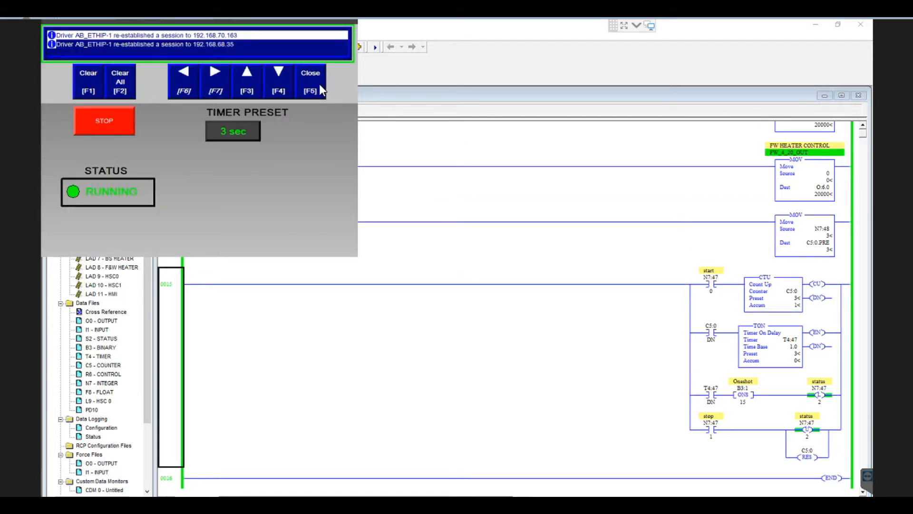
click(321, 89)
click(712, 334)
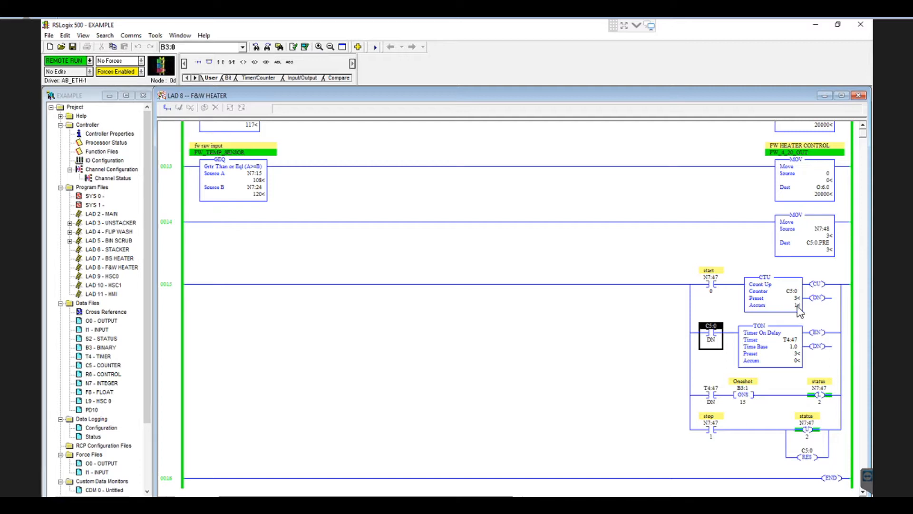
Open rung 0015 for editing and change the C5:0/DN contact ahead of timer T4:47 to an EQU instruction.
double_click(170, 292)
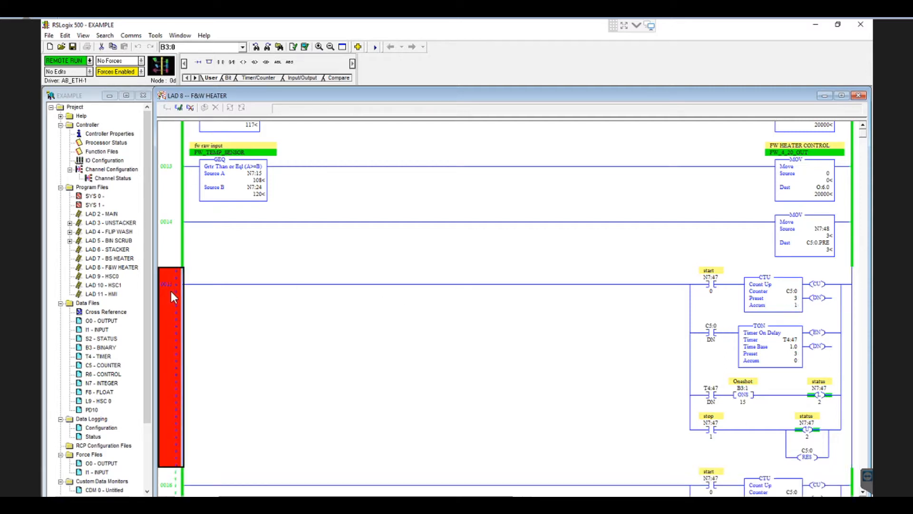
click(712, 335)
right_click(708, 333)
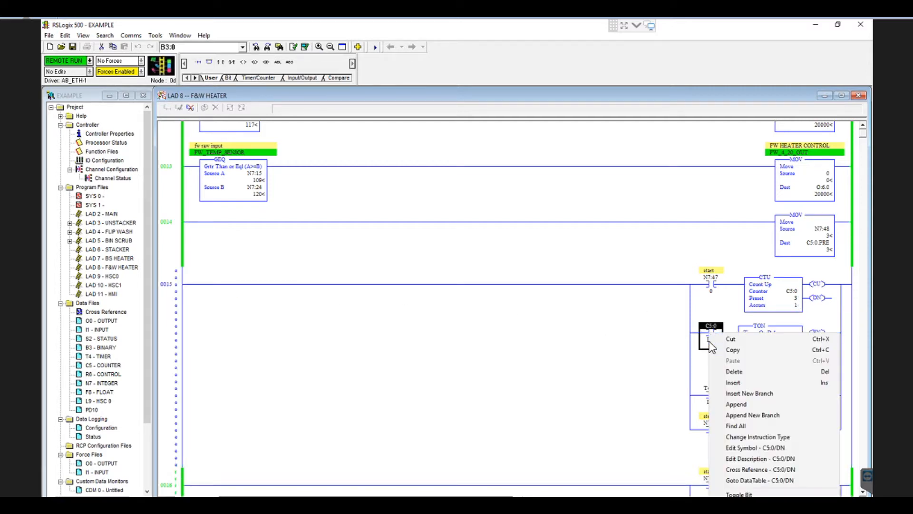
click(758, 436)
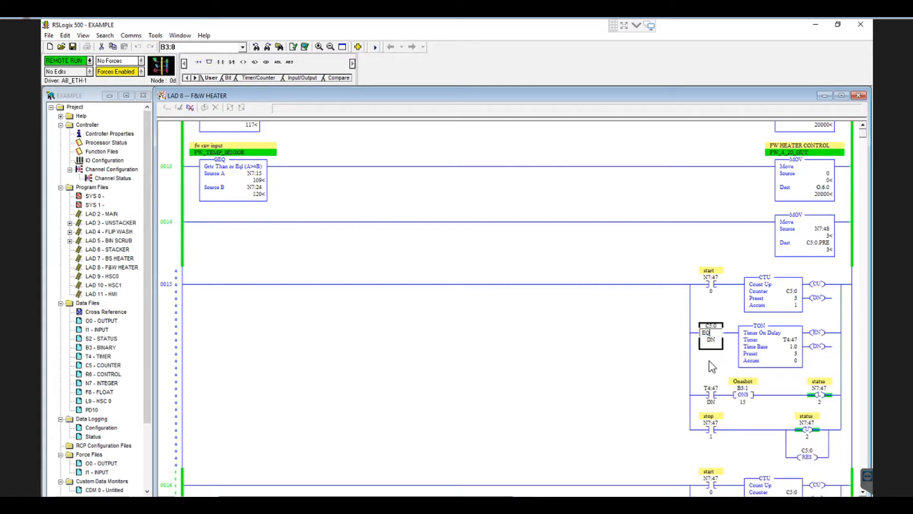
key(Return)
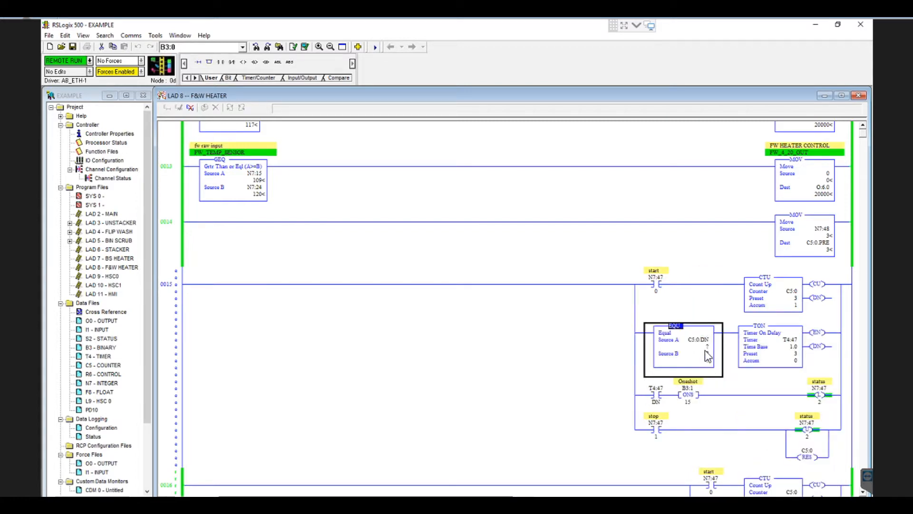
Set the EQU instruction's Source A to C5:0.ACC and its Source B to C5:0.PRE.
double_click(707, 340)
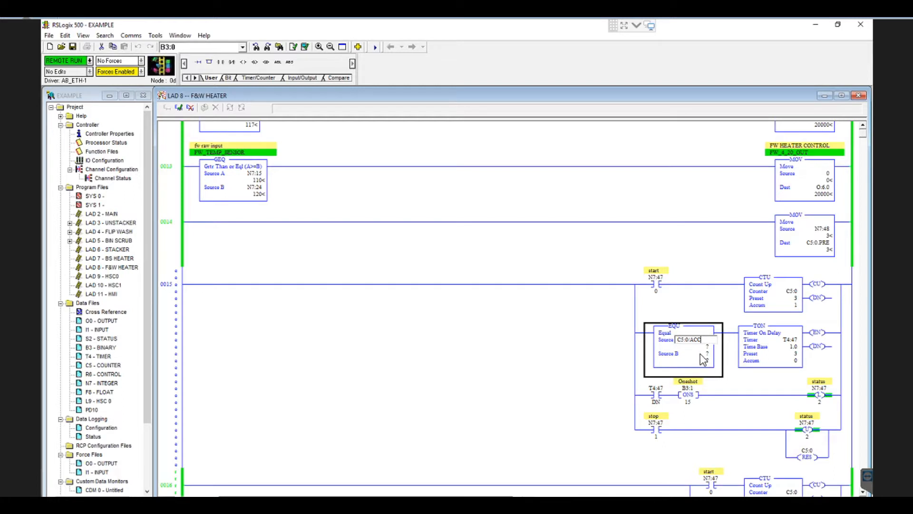
text(C5:0/ACC)
key(Return)
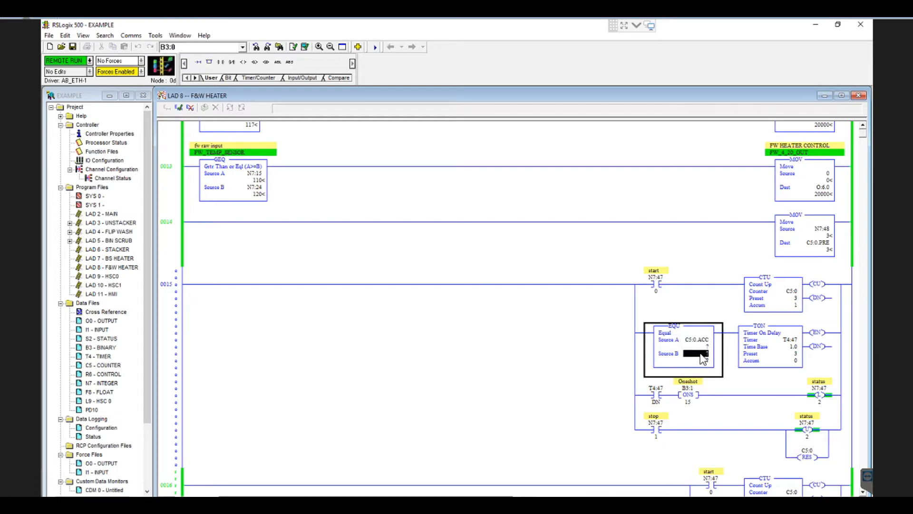
drag(695, 342, 712, 353)
double_click(709, 353)
click(706, 354)
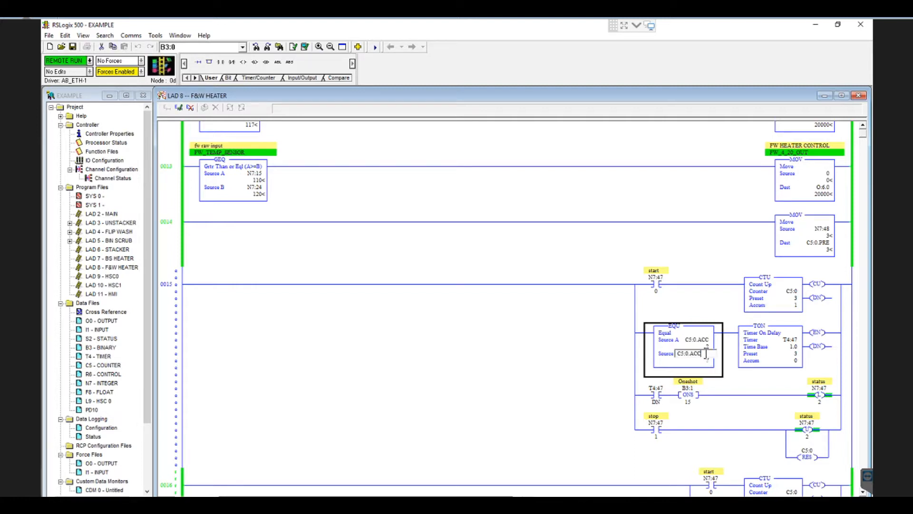
key(BackSpace)
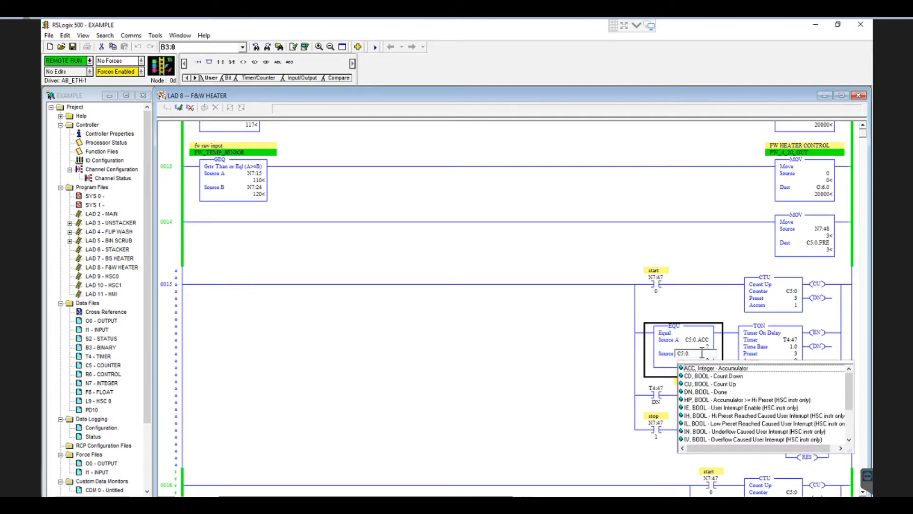
text(PRE)
key(Return)
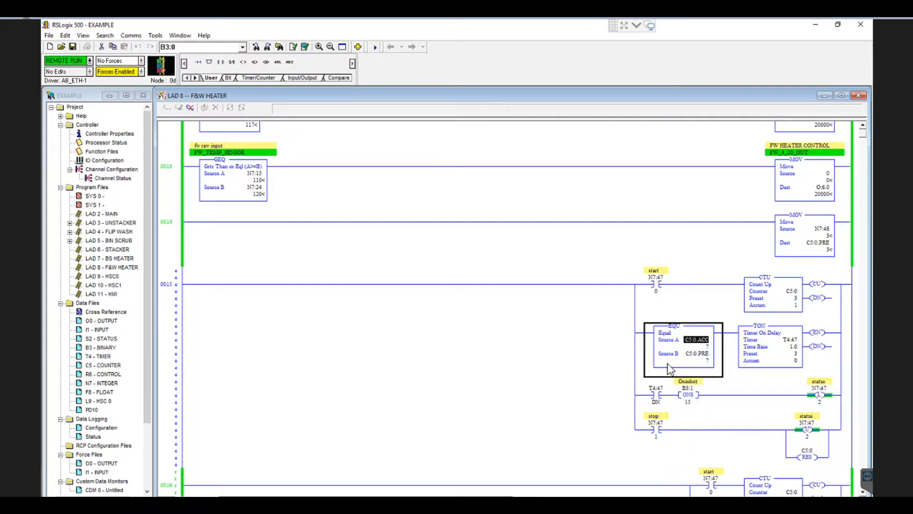
Accept rung 0015 with the EQU comparison, then test and assemble the online edits.
click(167, 290)
click(182, 108)
click(230, 108)
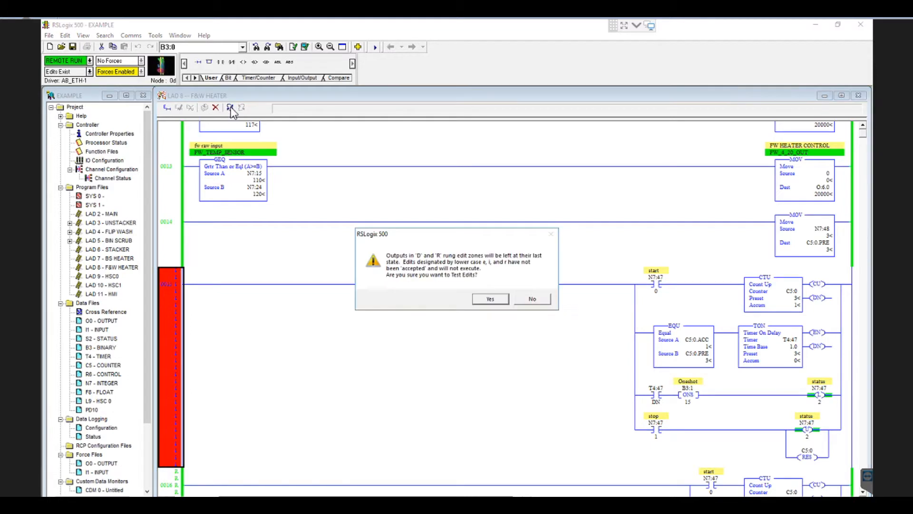
click(490, 299)
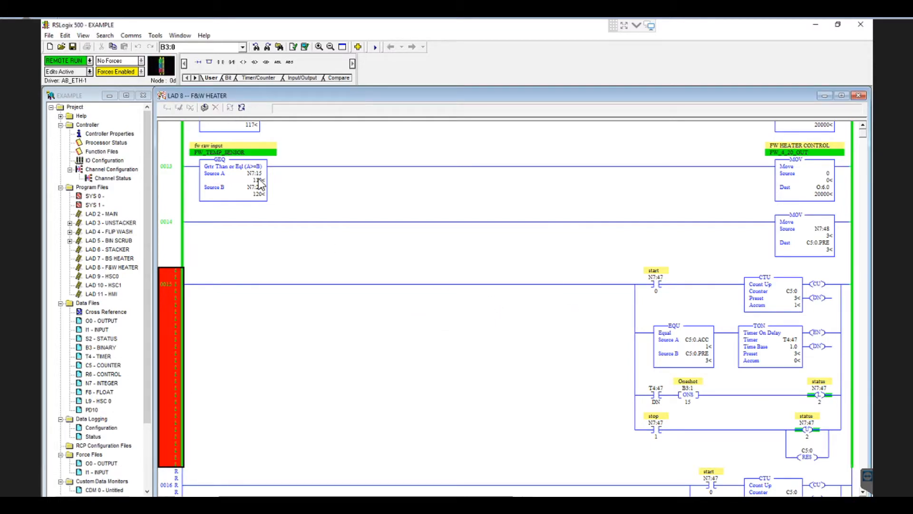
click(205, 107)
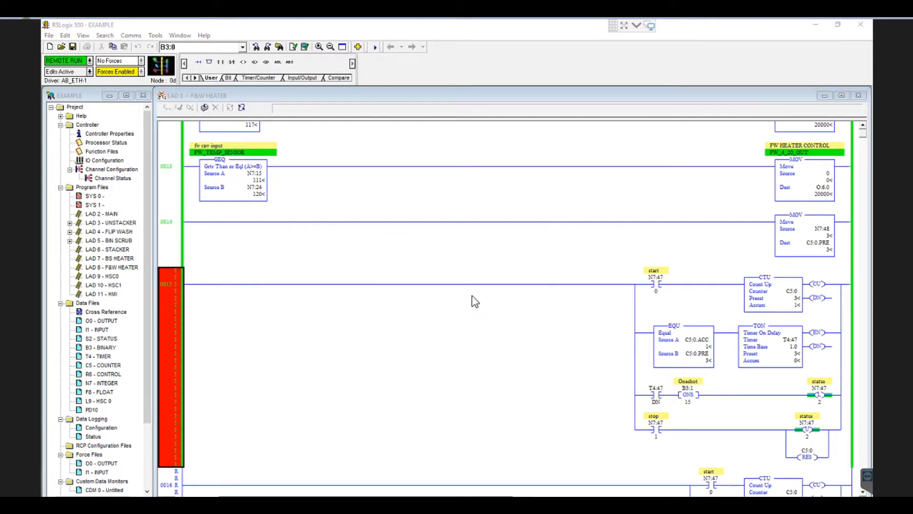
click(465, 295)
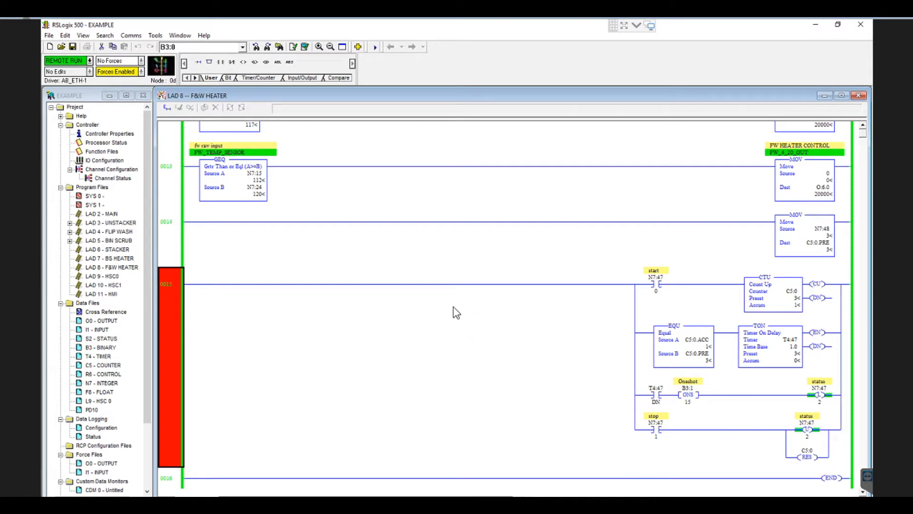
Switch to the running HMI application, dismiss the diagnostics list, stop the process, and trigger START three times.
click(585, 505)
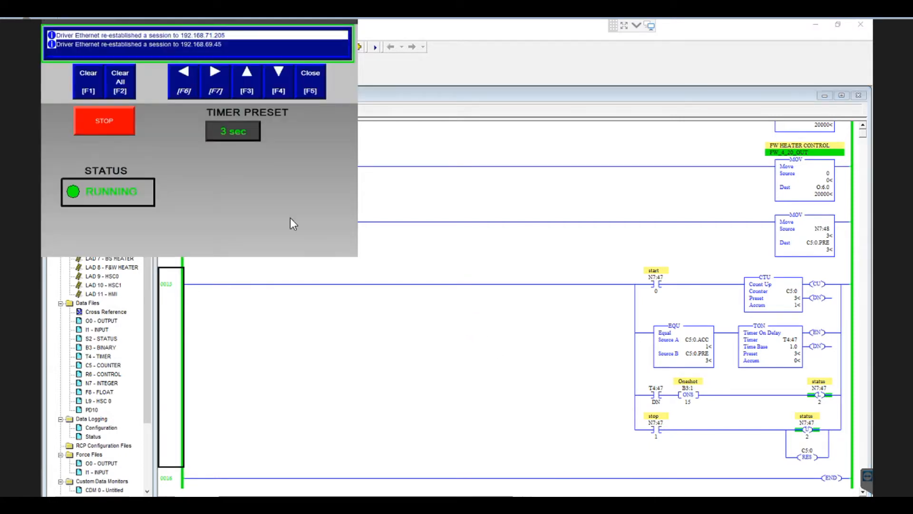
click(308, 81)
click(110, 120)
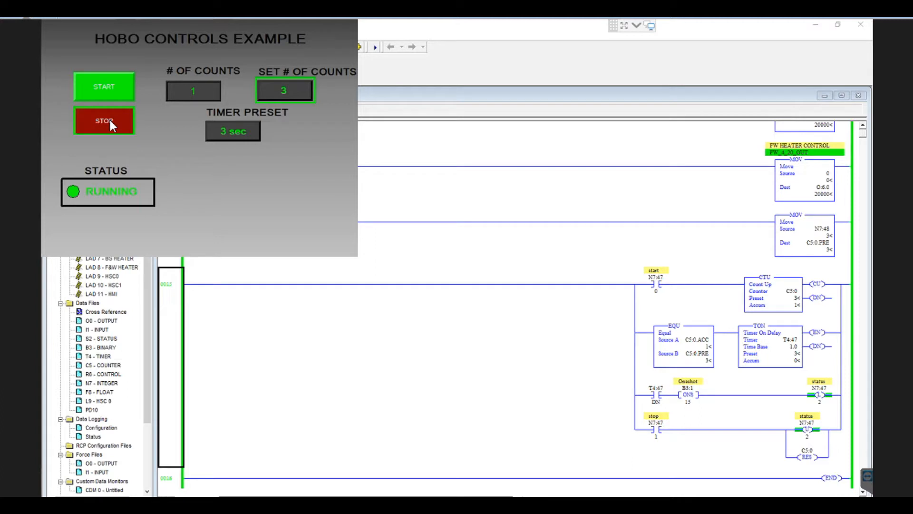
click(106, 85)
click(104, 85)
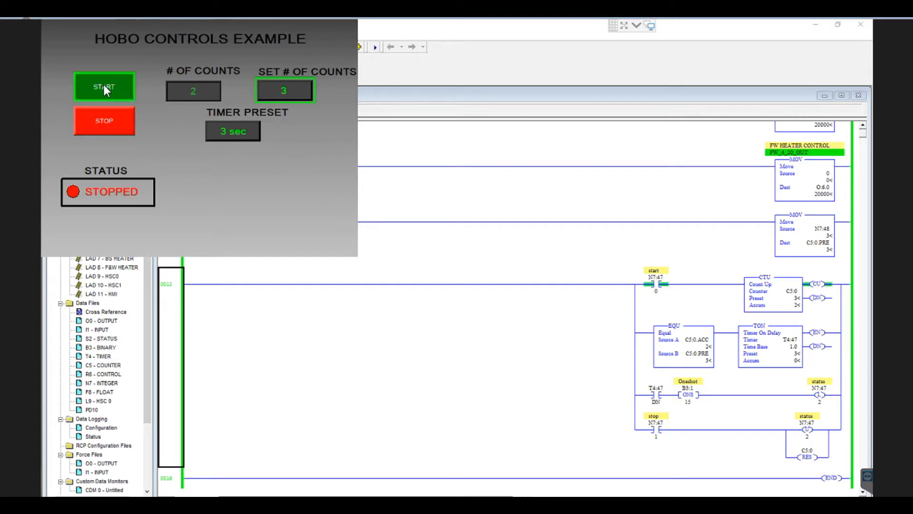
click(87, 97)
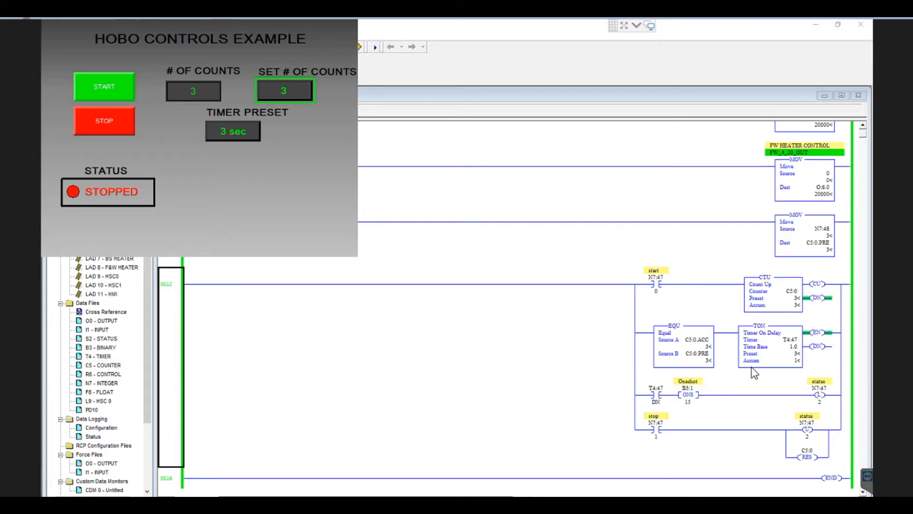
Check the N7:47/2 status latch in RSLogix 500, then stop the process from the HMI application.
click(816, 397)
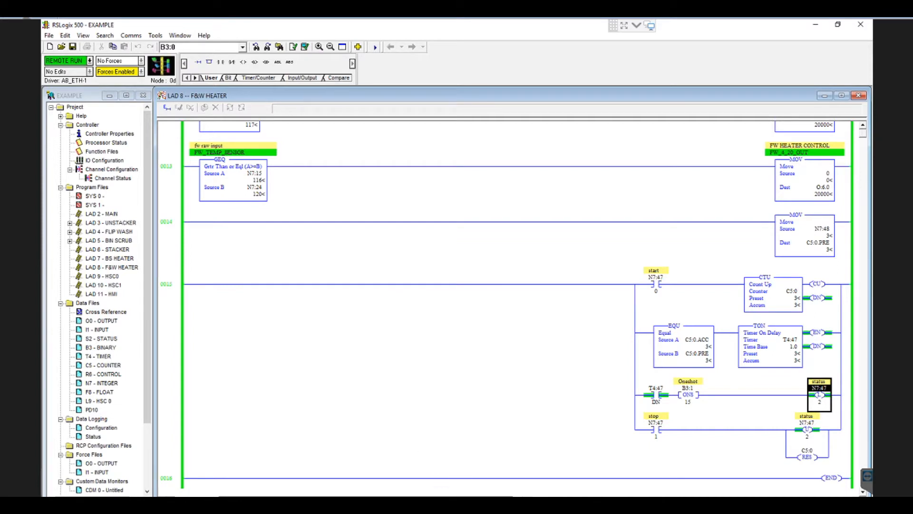
click(445, 504)
click(124, 124)
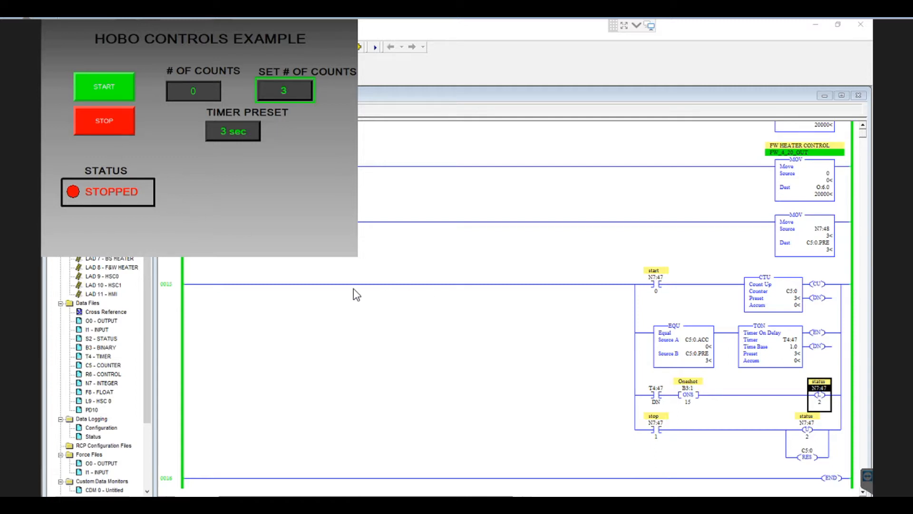
Return to RSLogix 500 and change the EQU instruction in rung 0015 to NEQ.
click(178, 293)
click(675, 328)
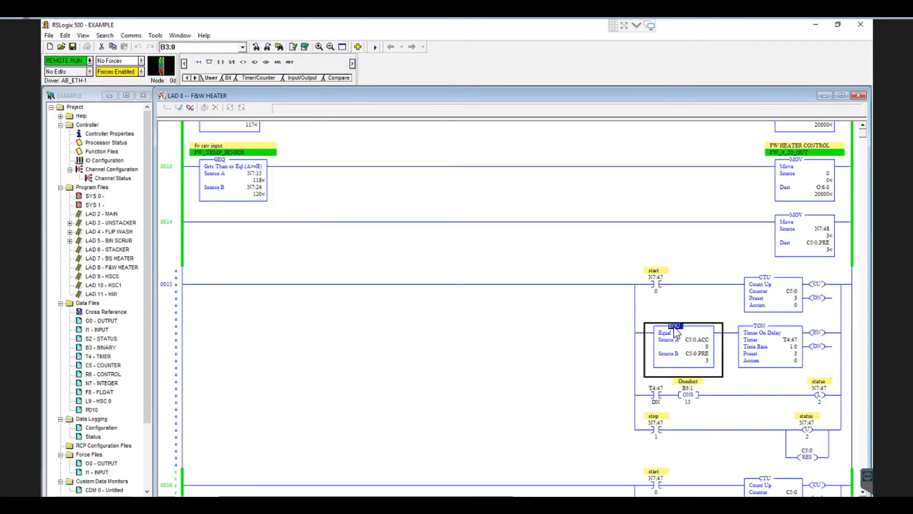
double_click(673, 328)
text(NEQ)
key(Return)
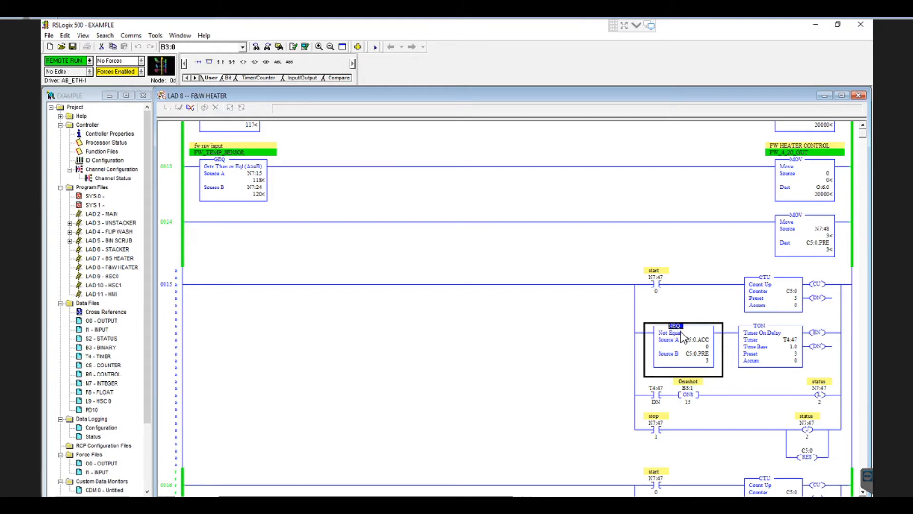
Accept rung 0015 with the NEQ comparison, then test and assemble the online edits.
click(180, 314)
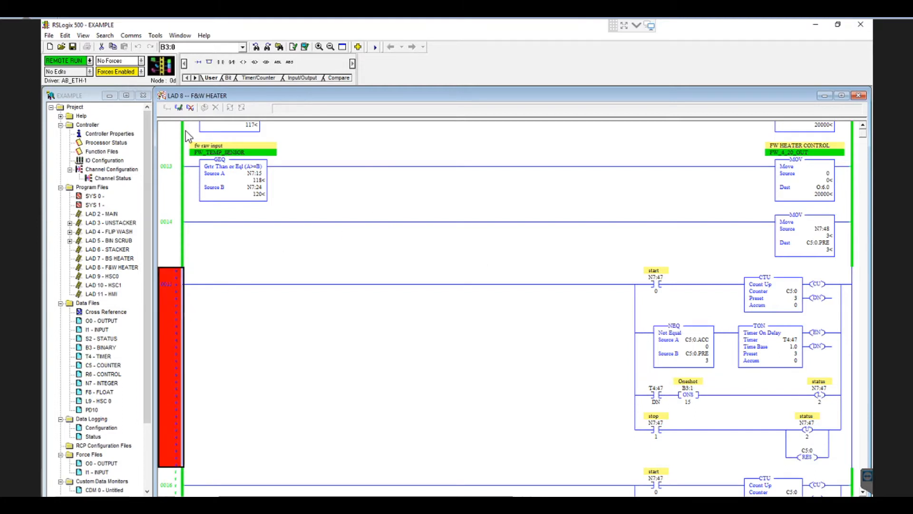
click(230, 107)
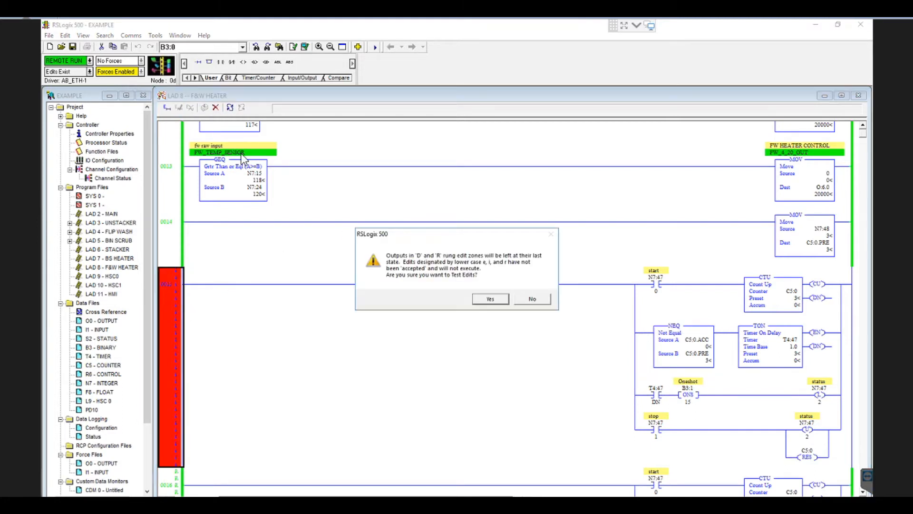
click(489, 299)
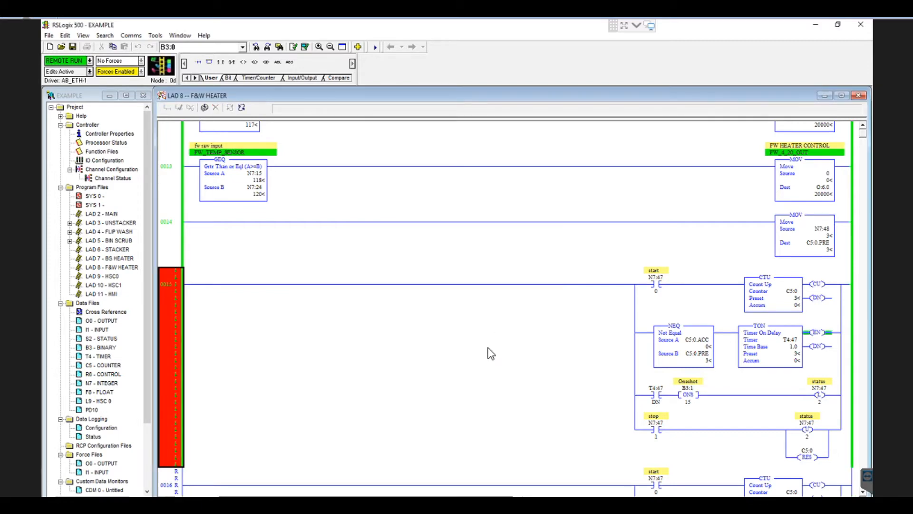
click(205, 108)
click(462, 295)
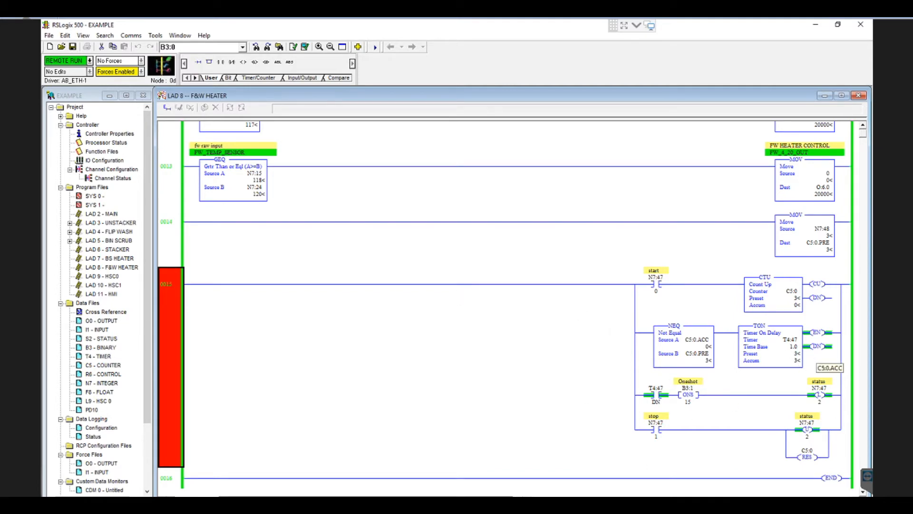
Test the NEQ logic from the HMI application: stop the process, dismiss the diagnostics list, and trigger START three times.
key(alt+Tab)
click(114, 131)
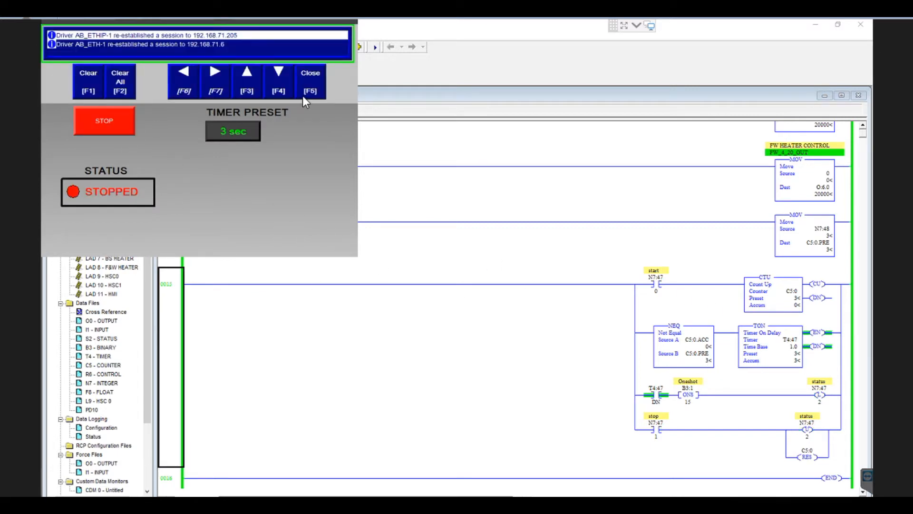
click(113, 115)
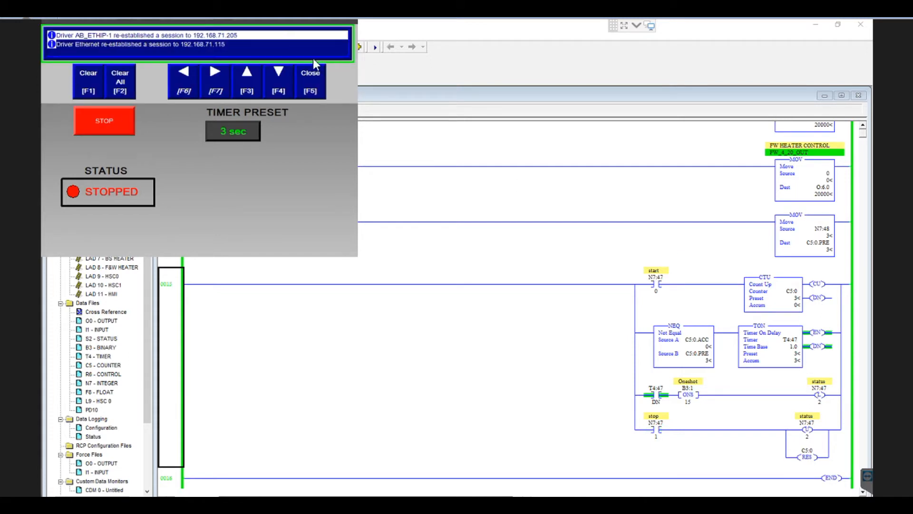
click(313, 76)
click(114, 89)
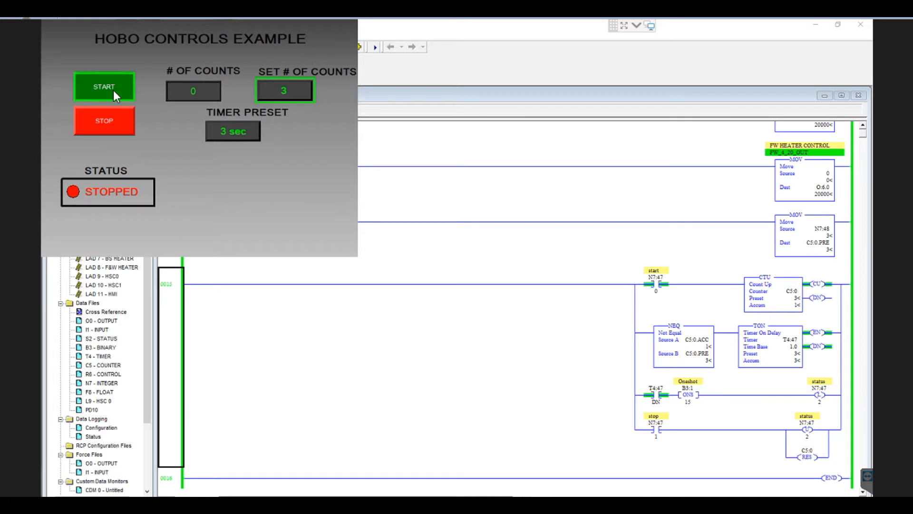
click(113, 90)
click(113, 90)
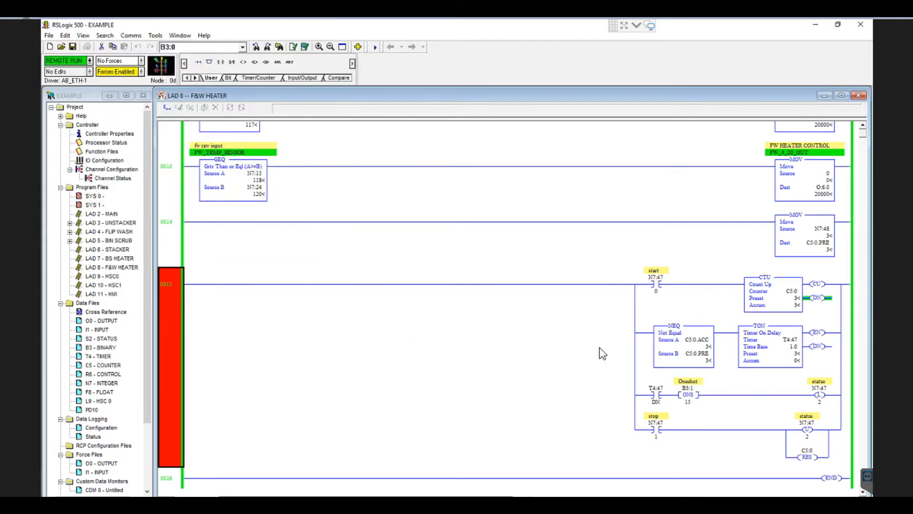
Reopen rung 0015 for editing in RSLogix 500 and change the NEQ instruction to LEQ.
double_click(177, 303)
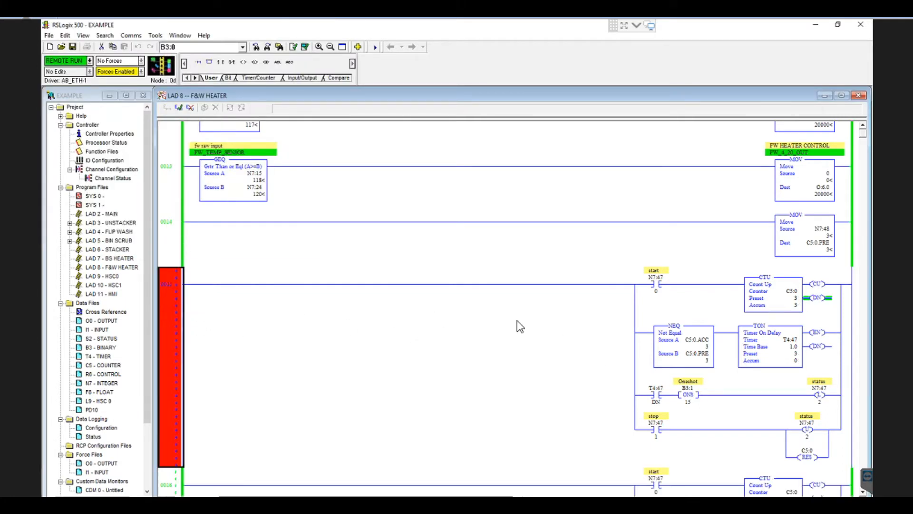
click(675, 338)
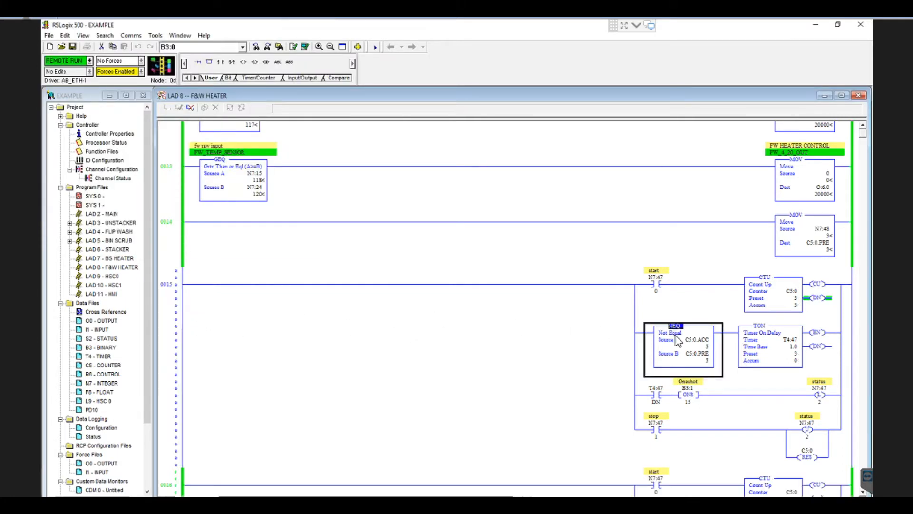
text(LEQ)
key(Return)
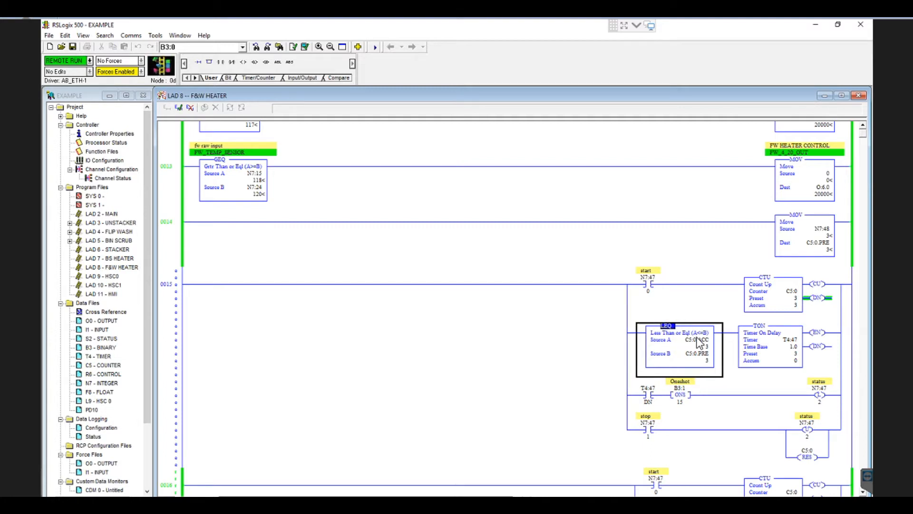
Accept rung 0015 with the LEQ comparison, then test and assemble the online edits.
click(176, 303)
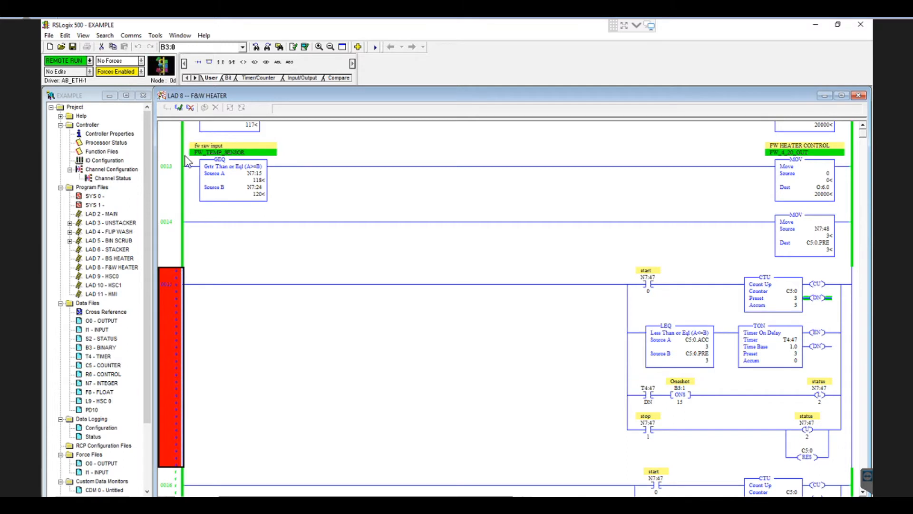
click(178, 109)
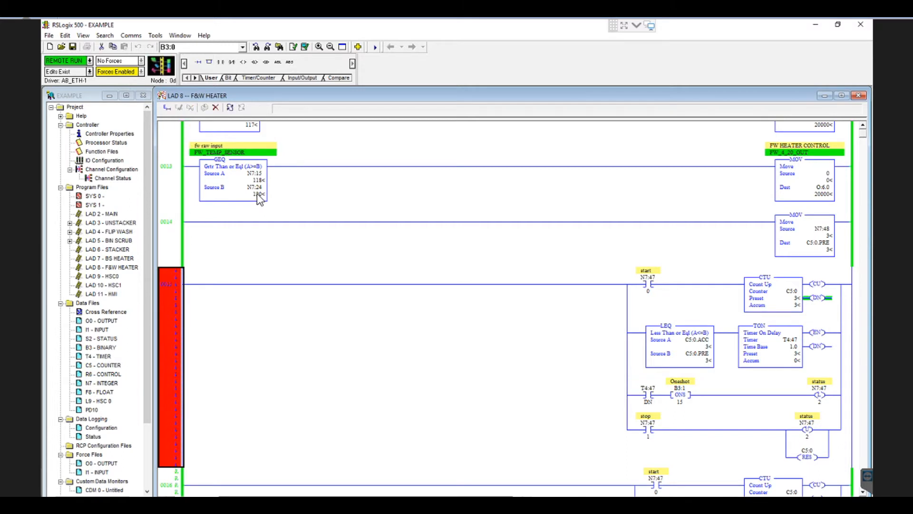
click(229, 107)
click(503, 303)
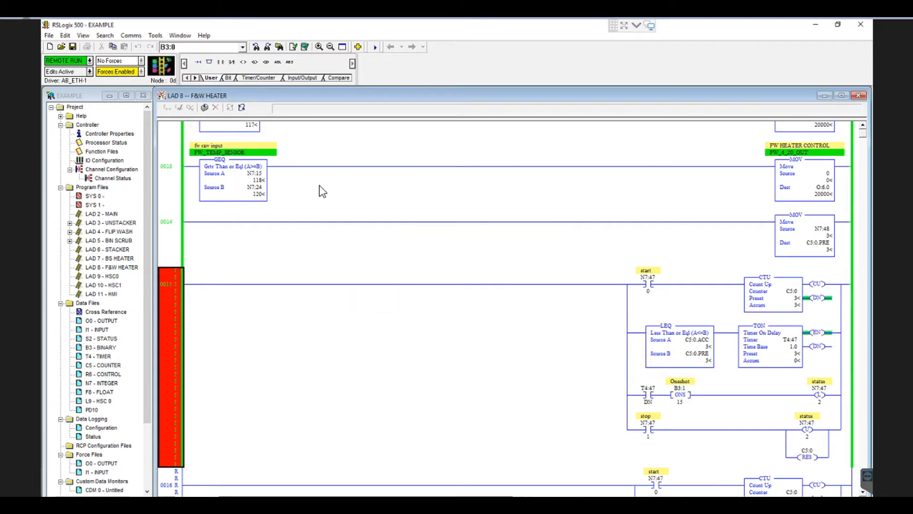
click(204, 108)
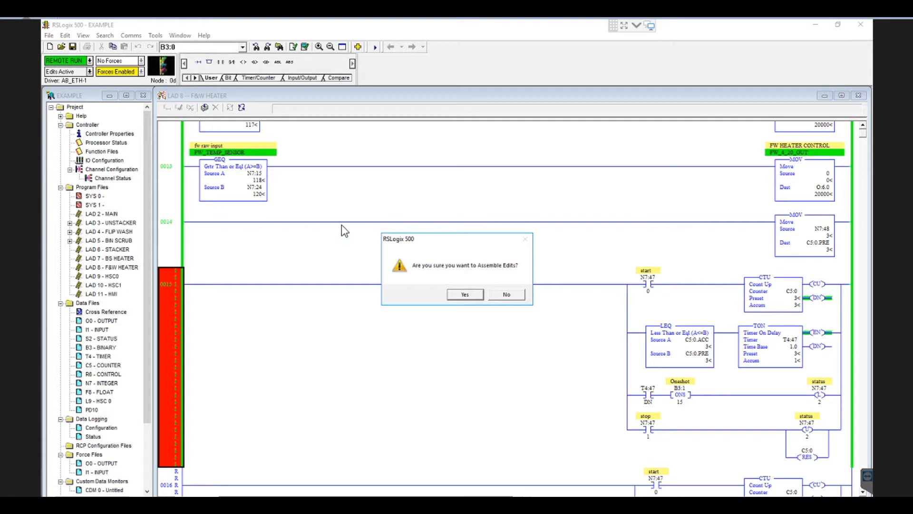
click(465, 293)
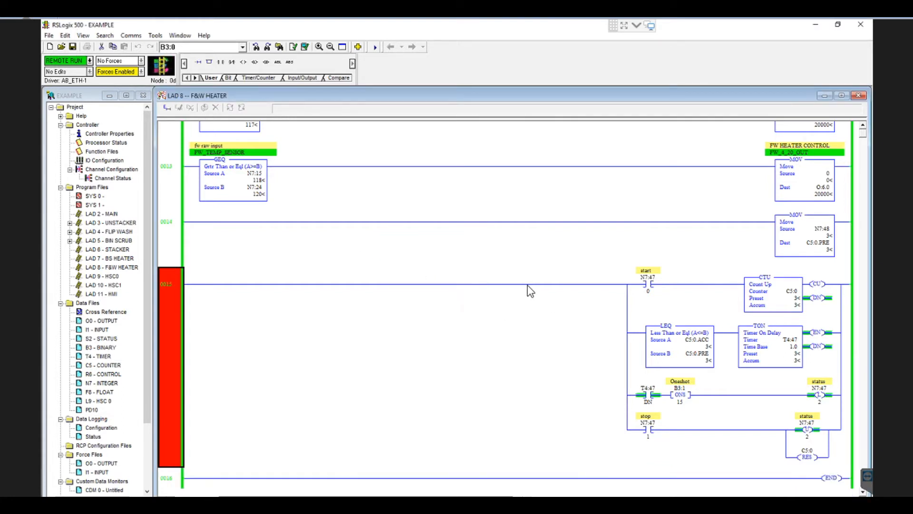
Test the LEQ logic from the HMI application: dismiss the diagnostics list, stop the process, and trigger START four times.
key(alt+Tab)
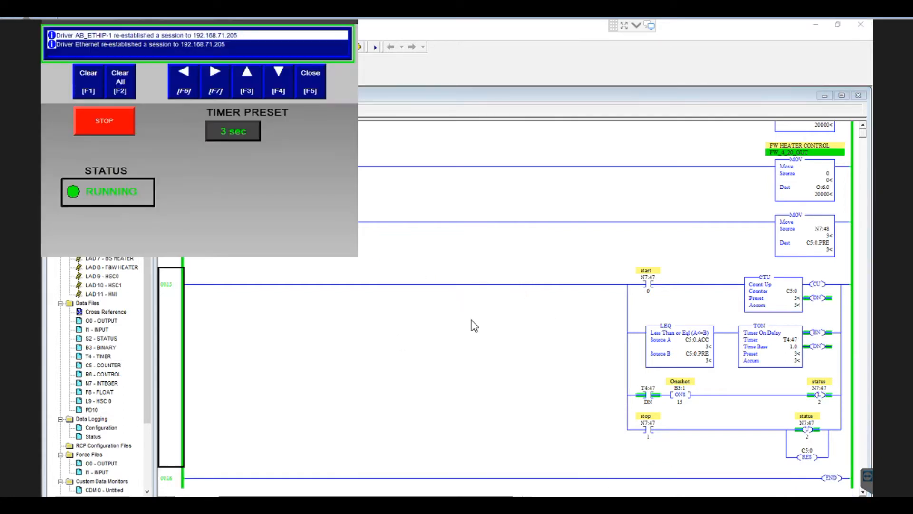
click(300, 87)
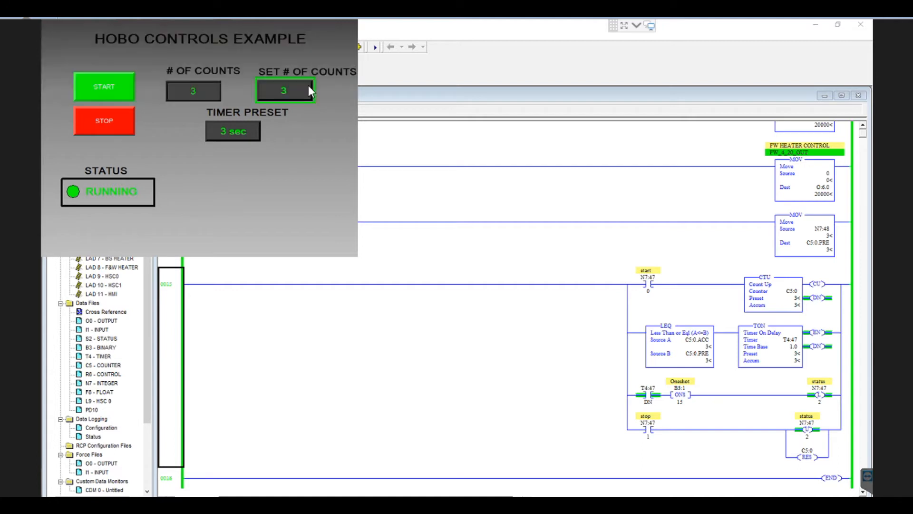
click(116, 117)
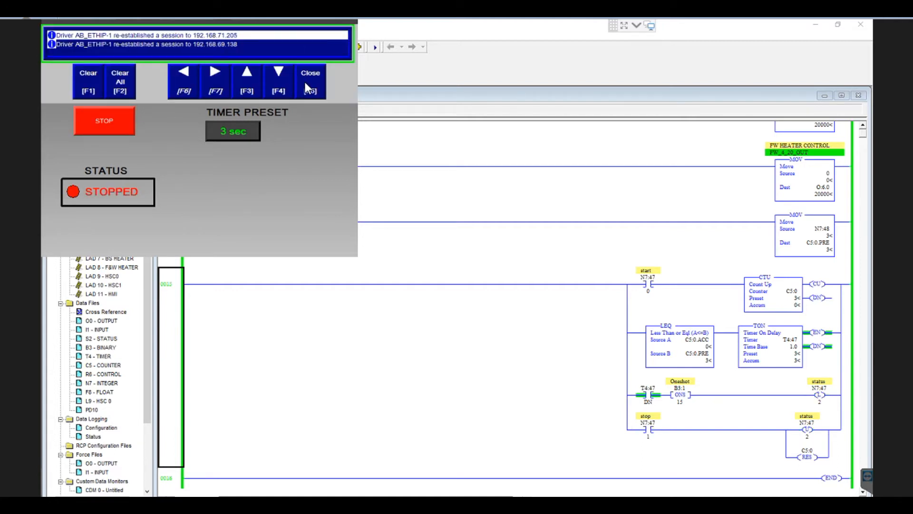
click(309, 87)
click(311, 86)
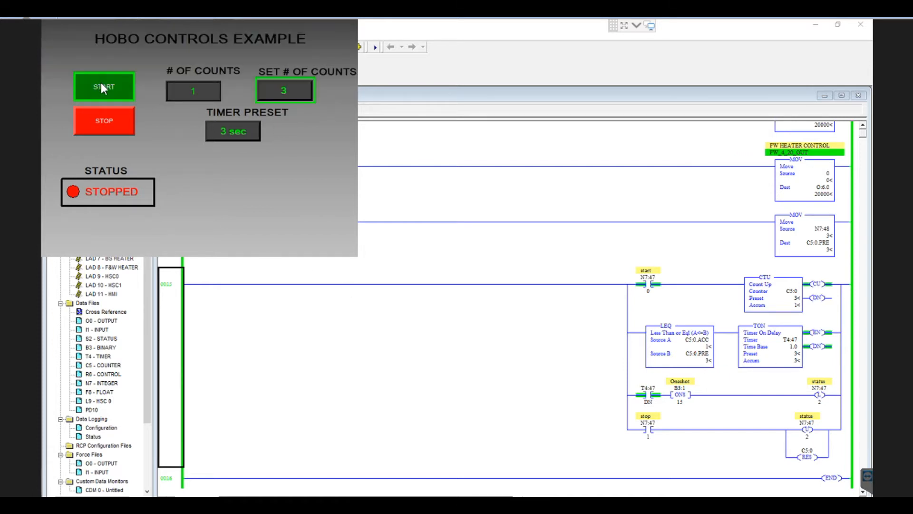
click(99, 83)
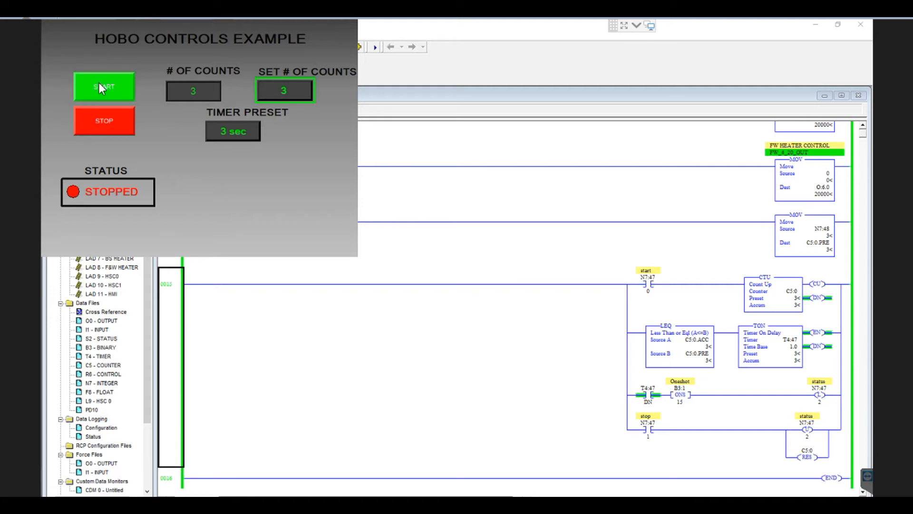
click(97, 82)
Return to RSLogix 500, reopen rung 0015 for editing, and change the LEQ instruction to GEQ.
click(623, 354)
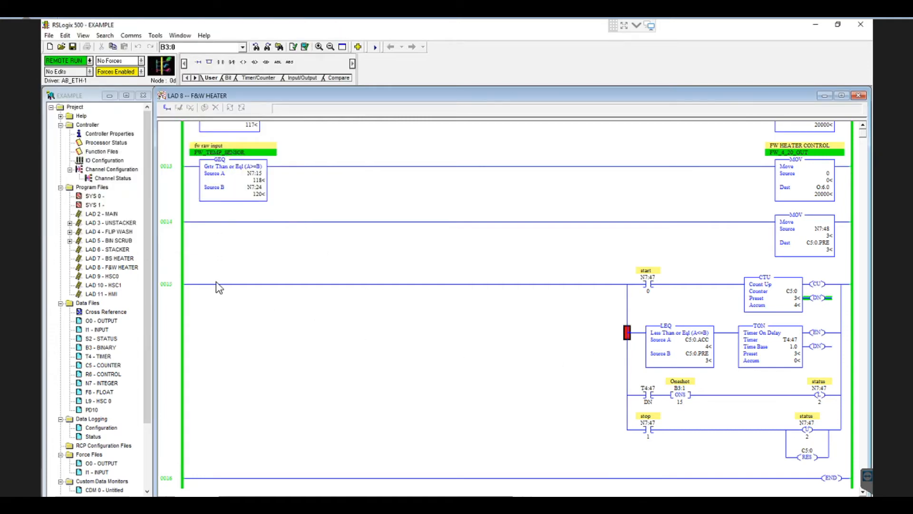
click(165, 288)
double_click(165, 288)
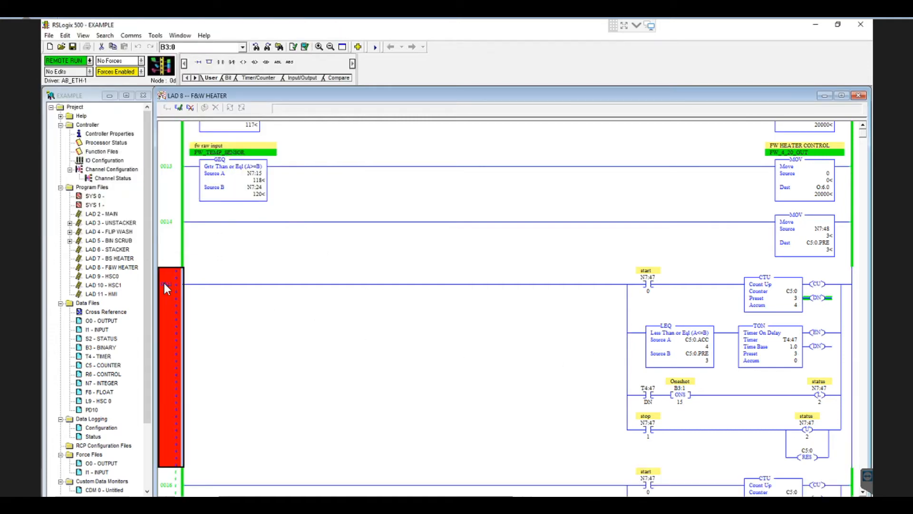
click(667, 328)
click(668, 327)
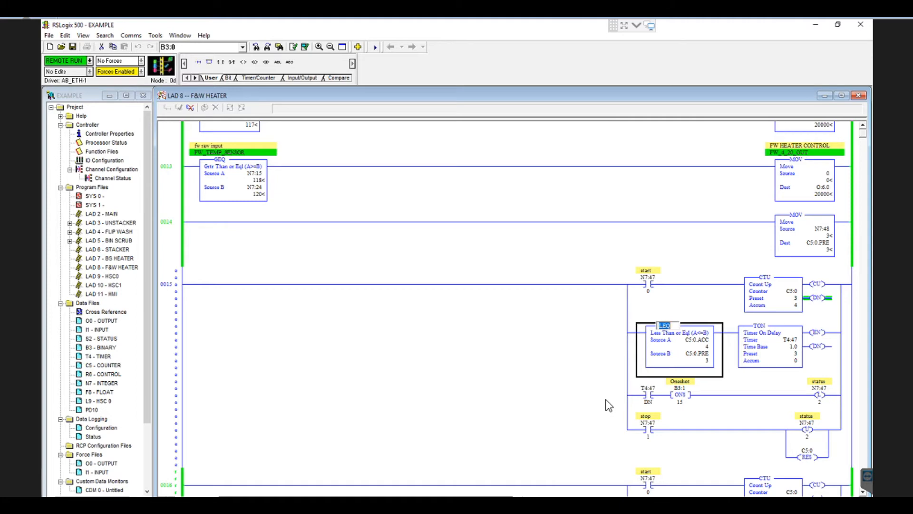
text(GEQ)
Accept rung 0015 with the GEQ comparison, then test and assemble the online edits.
click(179, 302)
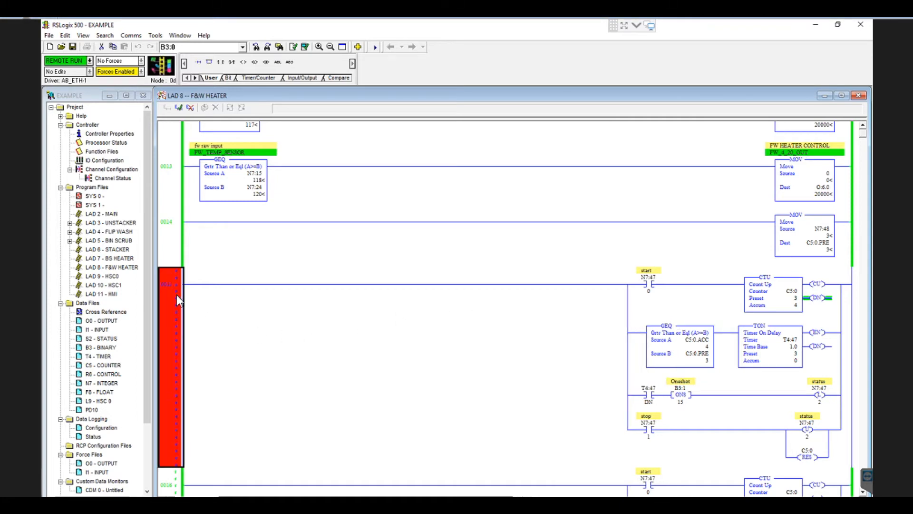
click(179, 107)
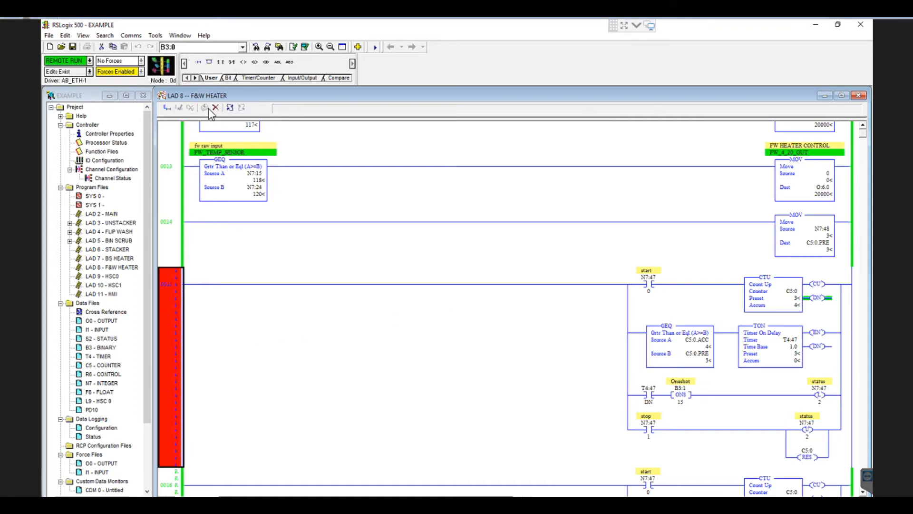
click(230, 109)
click(499, 298)
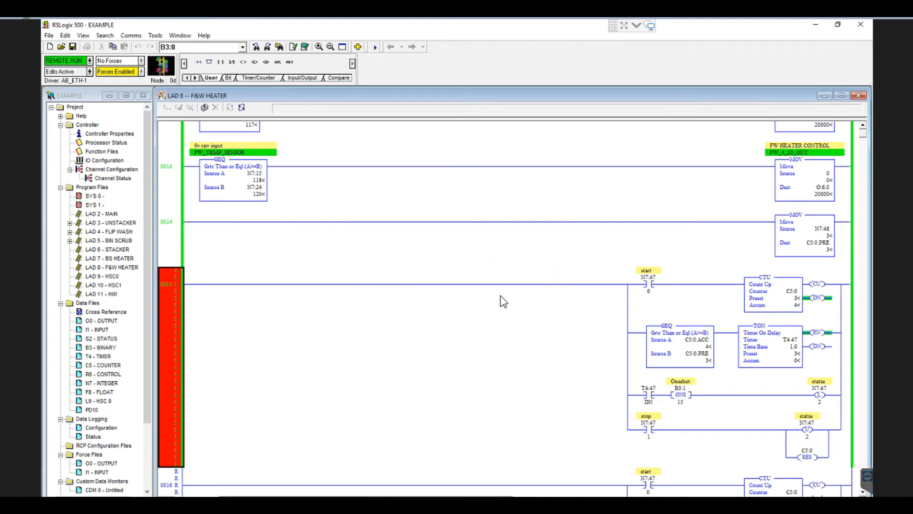
click(204, 108)
click(458, 295)
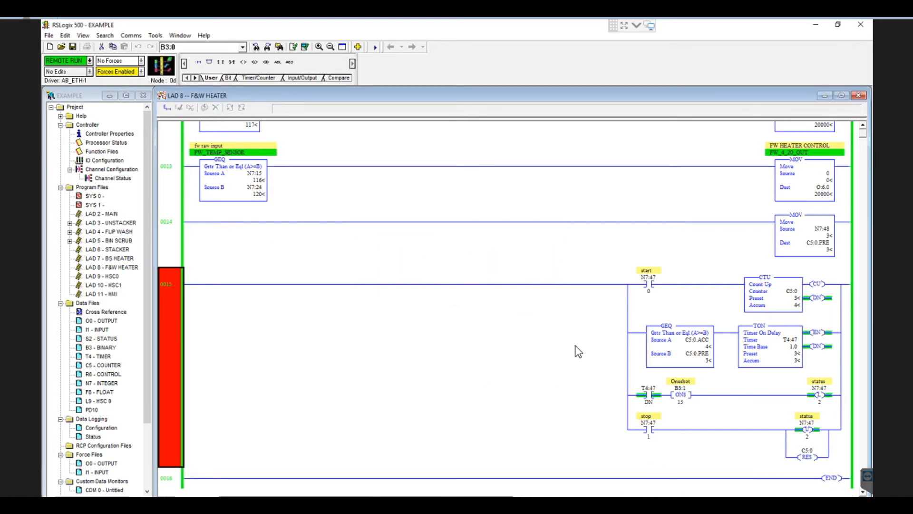
Test the GEQ logic from the HMI application: stop the process, trigger START four times, and stop it again.
click(607, 503)
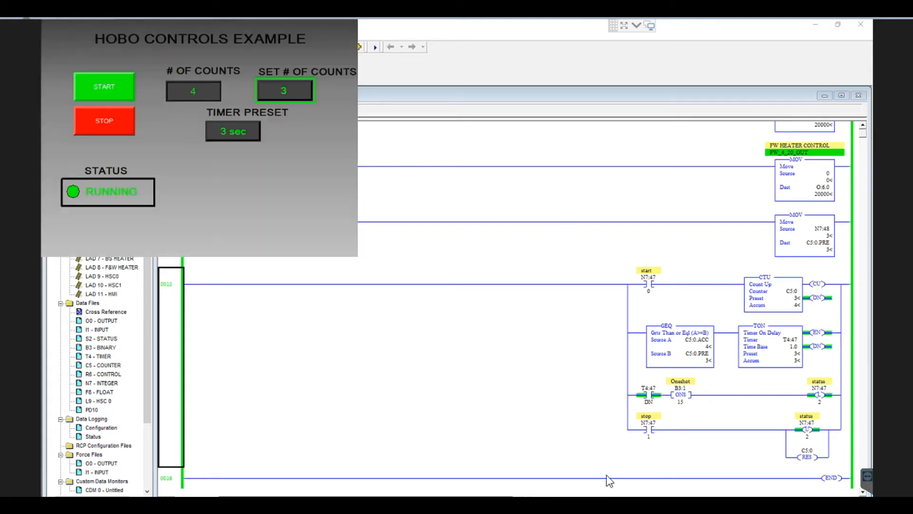
click(117, 133)
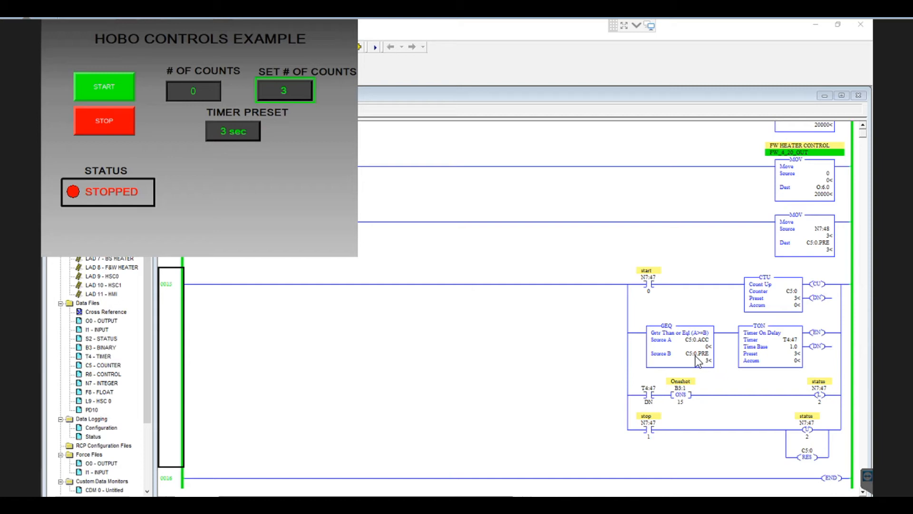
click(97, 85)
click(100, 84)
click(100, 84)
click(100, 84)
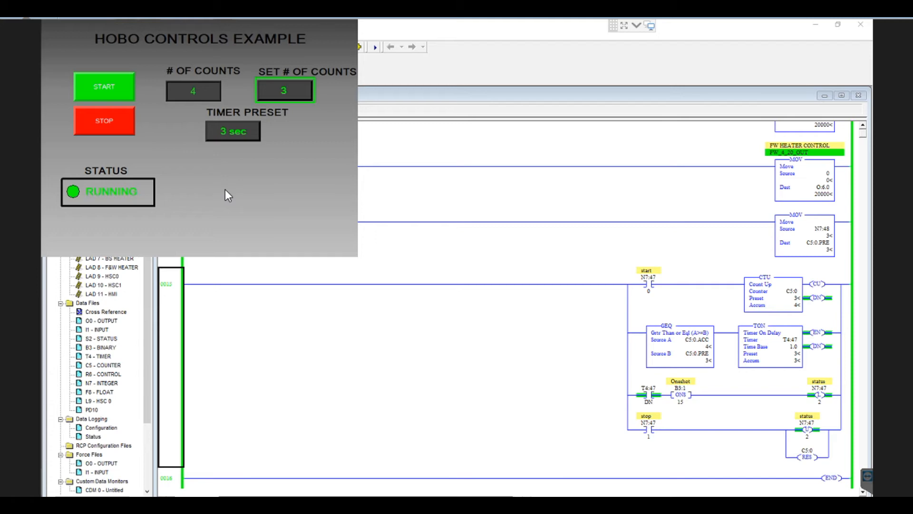
click(112, 122)
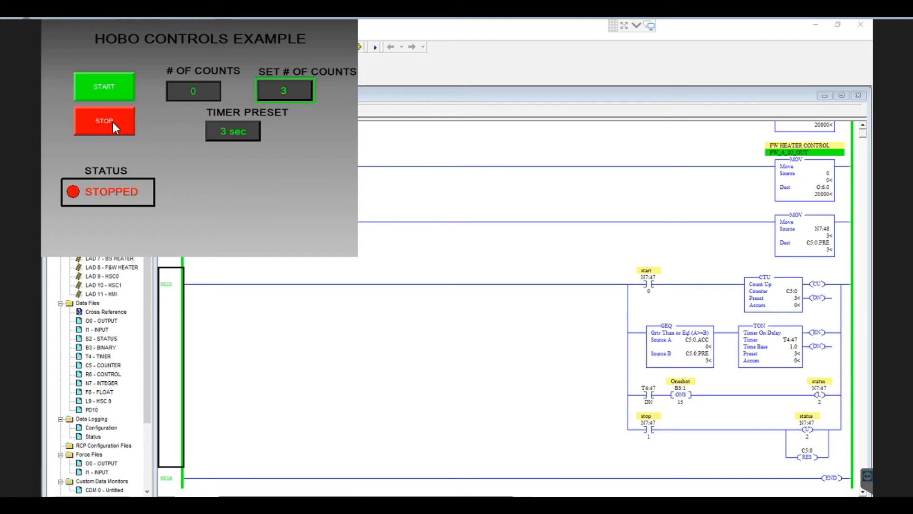
Return to RSLogix 500, reopen rung 0015 for editing, and replace the GEQ instruction with LIM.
click(437, 320)
double_click(170, 297)
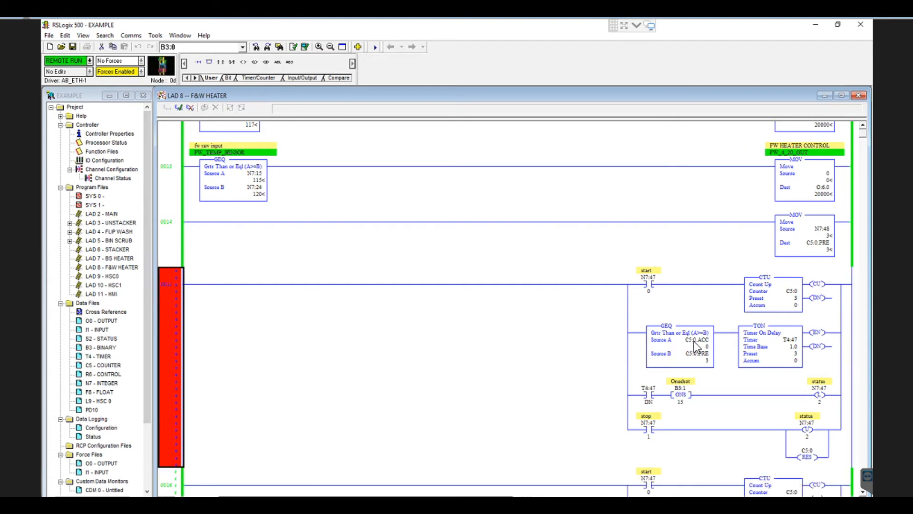
double_click(664, 327)
text(LIM)
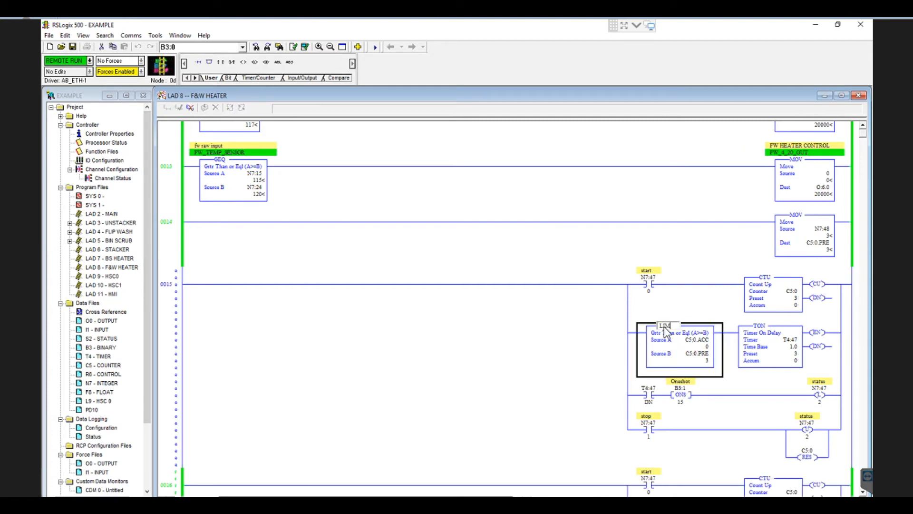
key(Return)
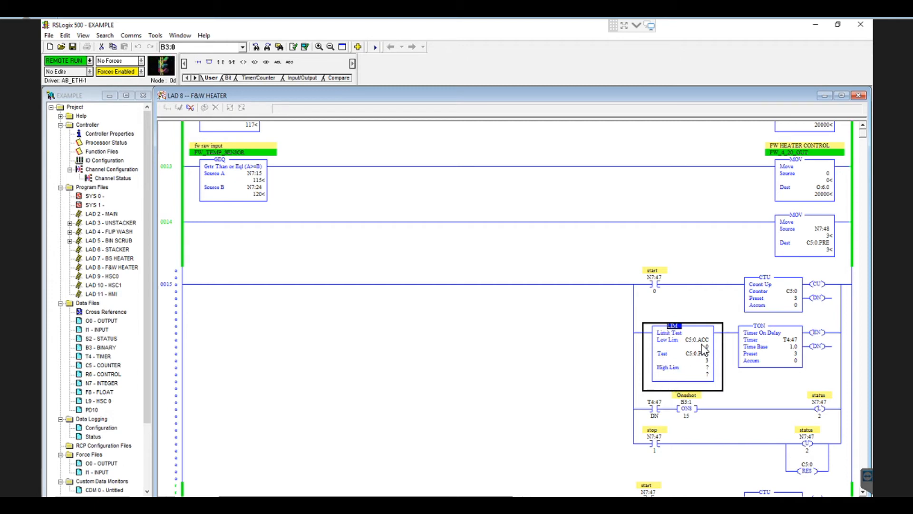
Configure the LIM instruction with test C5:0.ACC, low limit 0, and high limit 3.
drag(703, 340, 713, 356)
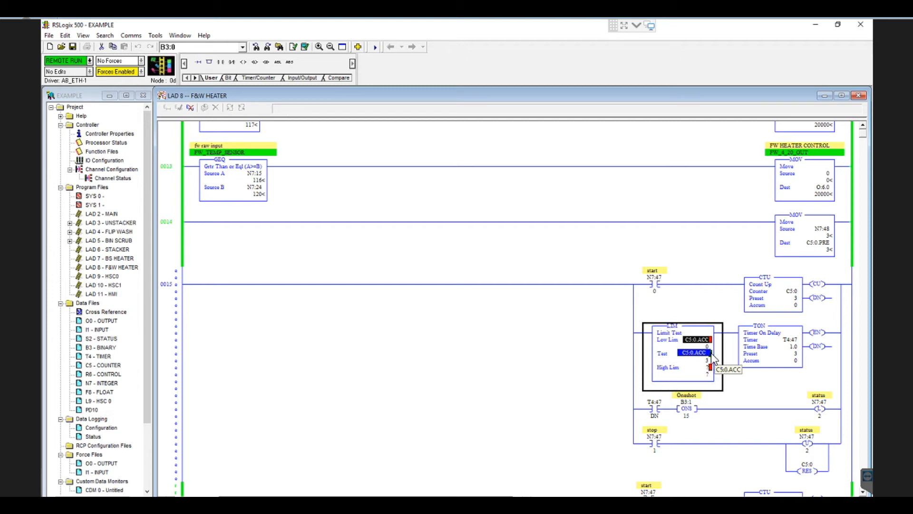
click(695, 340)
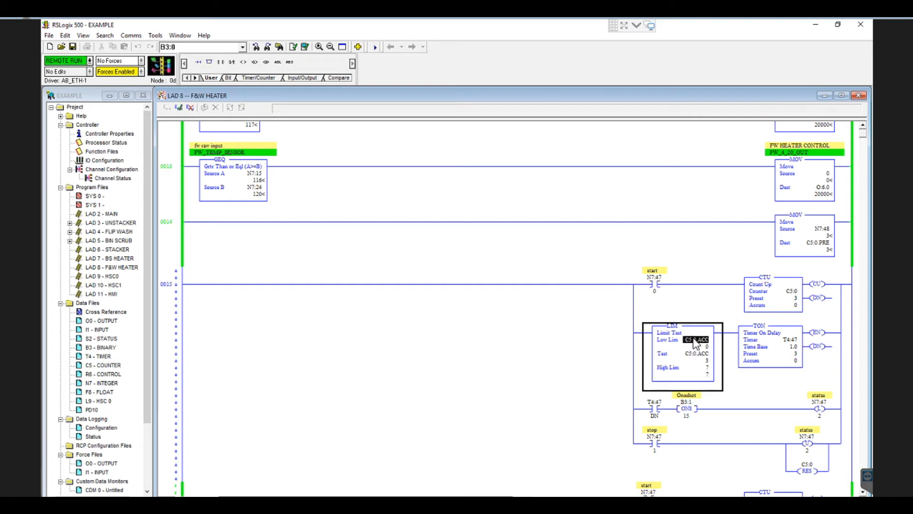
text(0)
key(Return)
click(698, 367)
text(3)
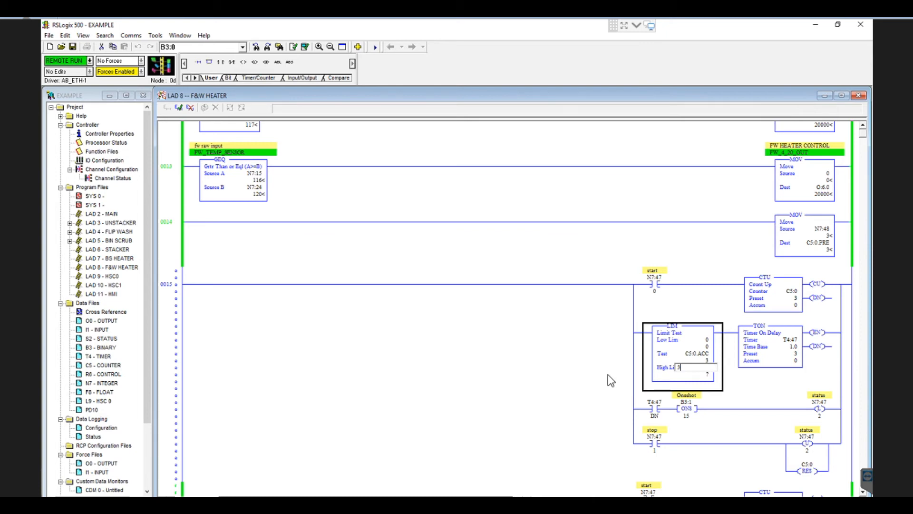
key(Return)
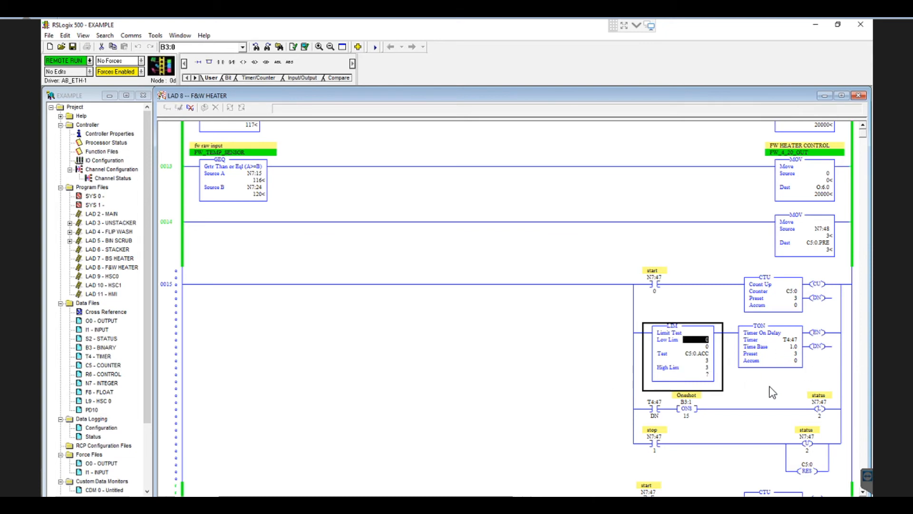
Accept rung 0015 with the LIM instruction, then test and assemble the online edits.
click(166, 285)
click(178, 108)
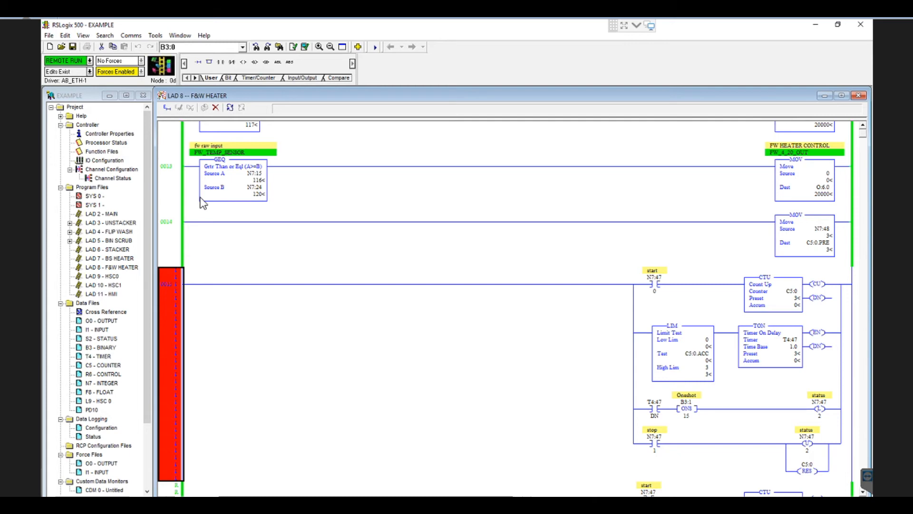
click(230, 108)
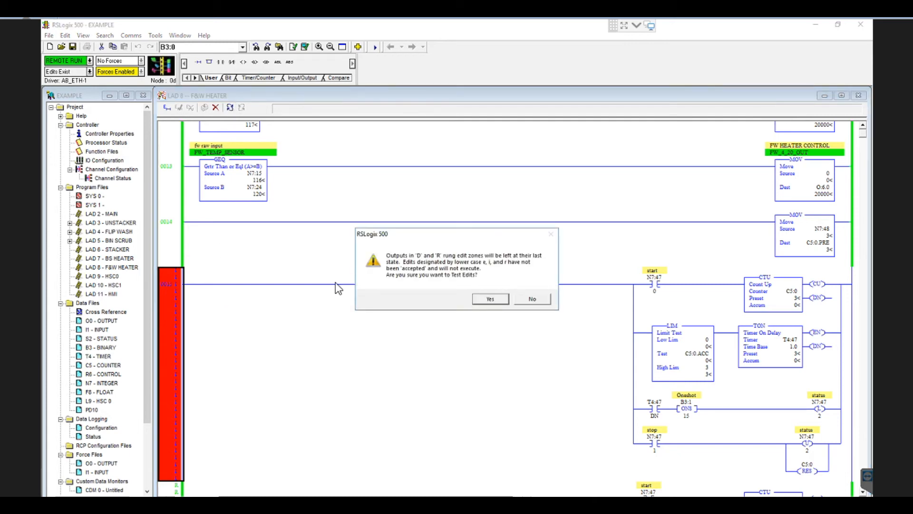
click(490, 299)
click(205, 107)
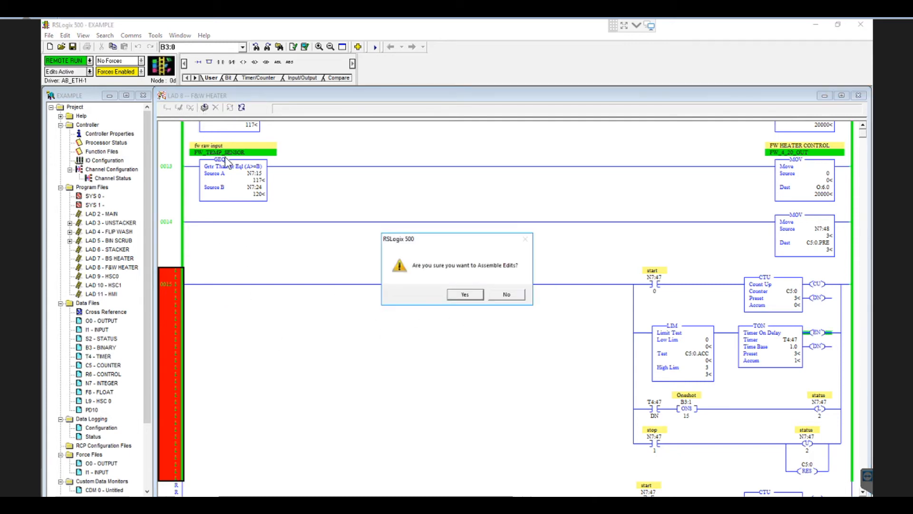
click(459, 294)
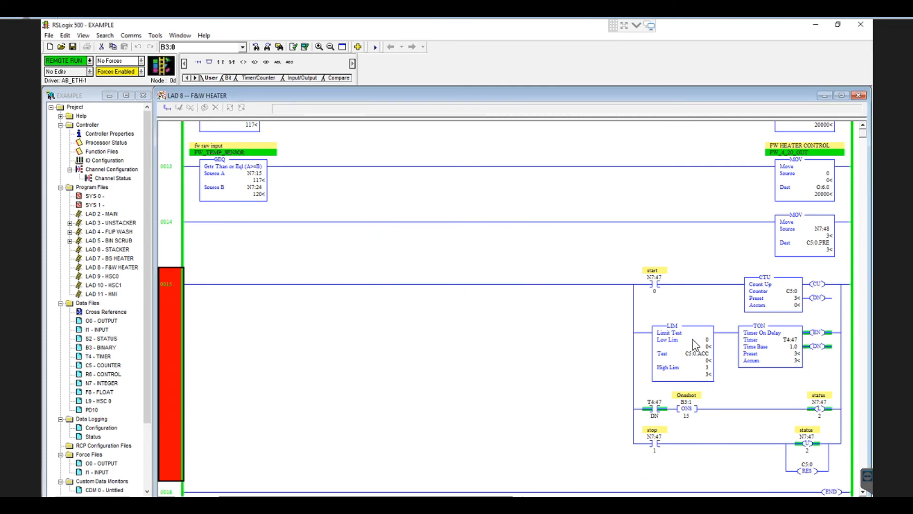
Test the LIM logic from the HMI application: trigger START four times, dismissing the diagnostics list whenever it appears.
click(595, 504)
click(312, 90)
click(124, 93)
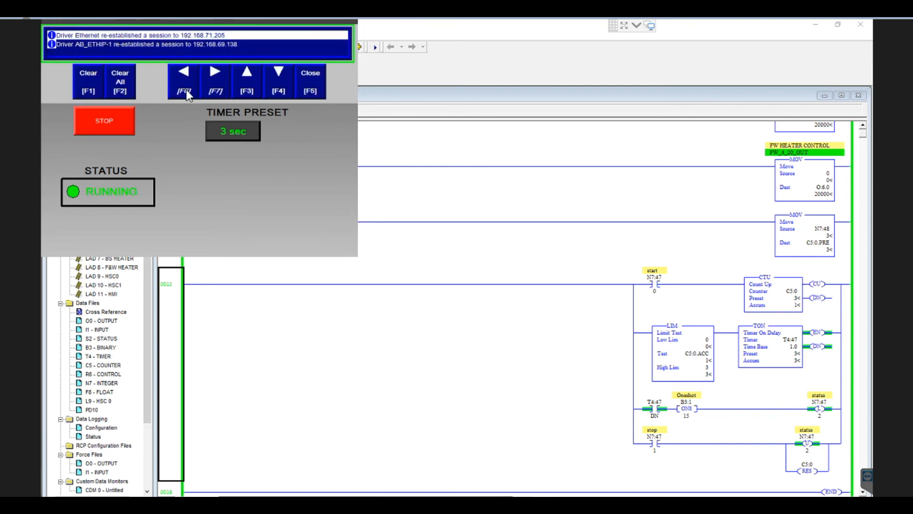
click(307, 90)
click(123, 88)
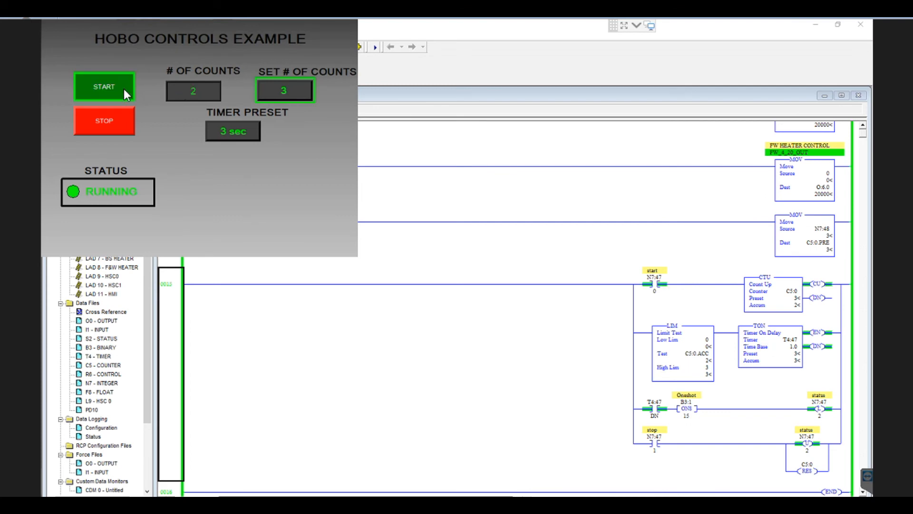
click(123, 89)
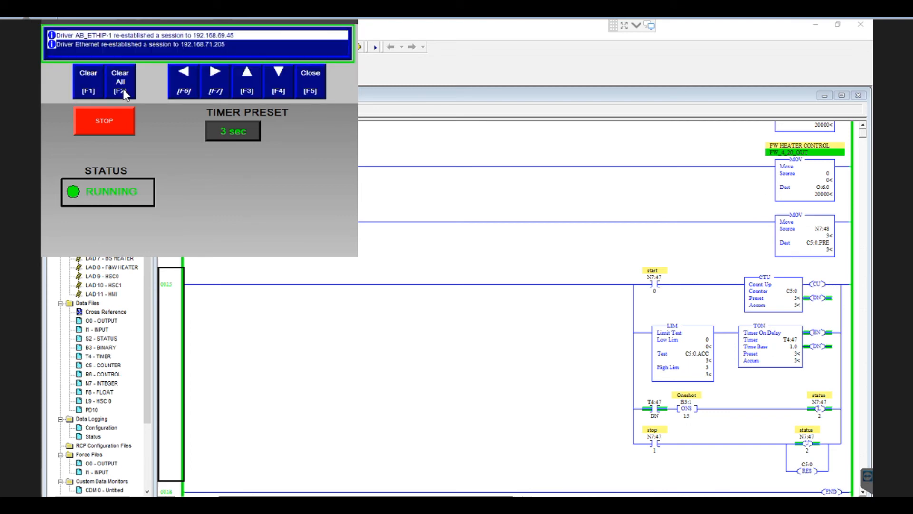
click(310, 91)
click(115, 91)
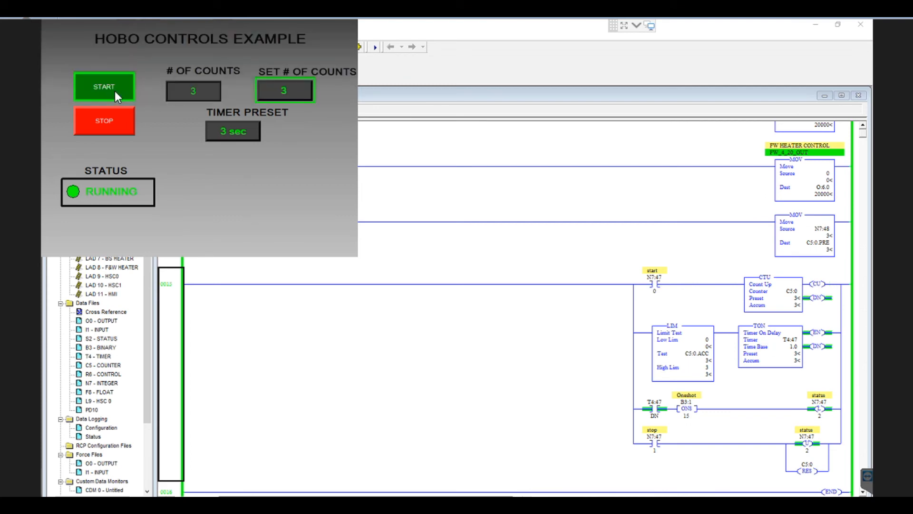